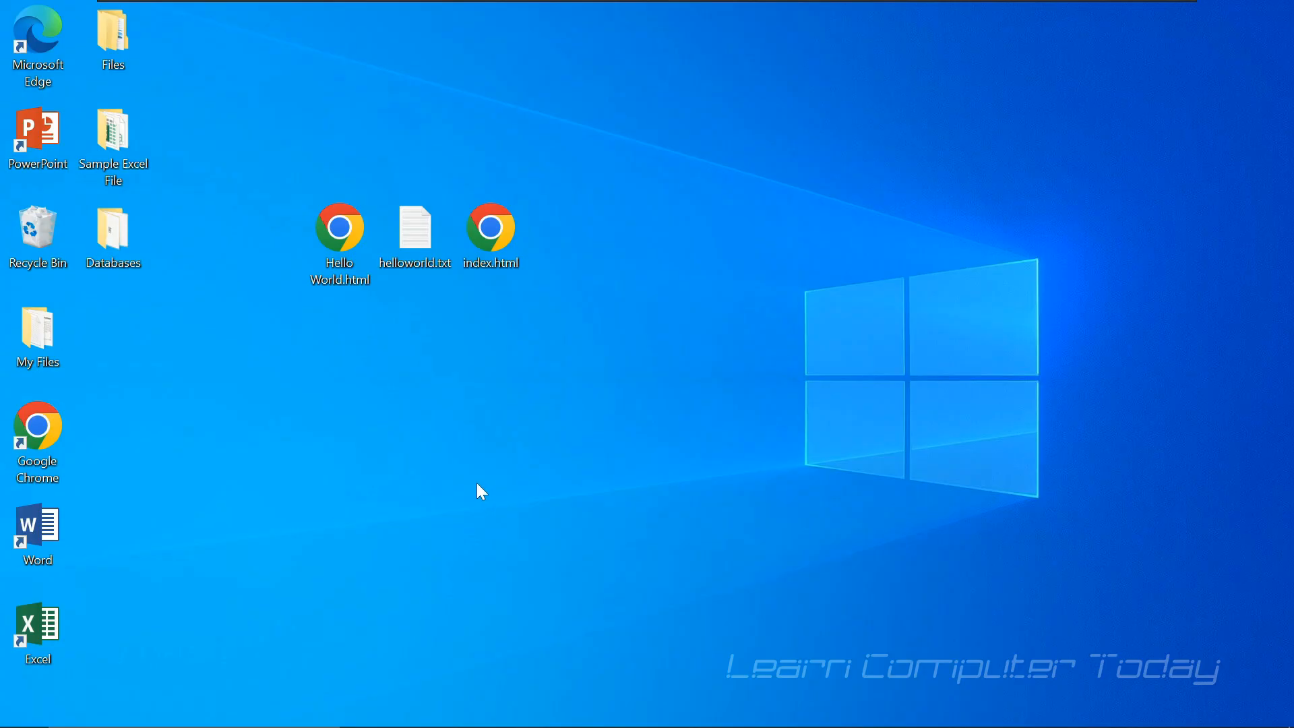
- Switch to Google Chrome and close both portfolio pages and the Online Python Compiler page
{"action": "mouse_move", "coordinate": [482, 724]}
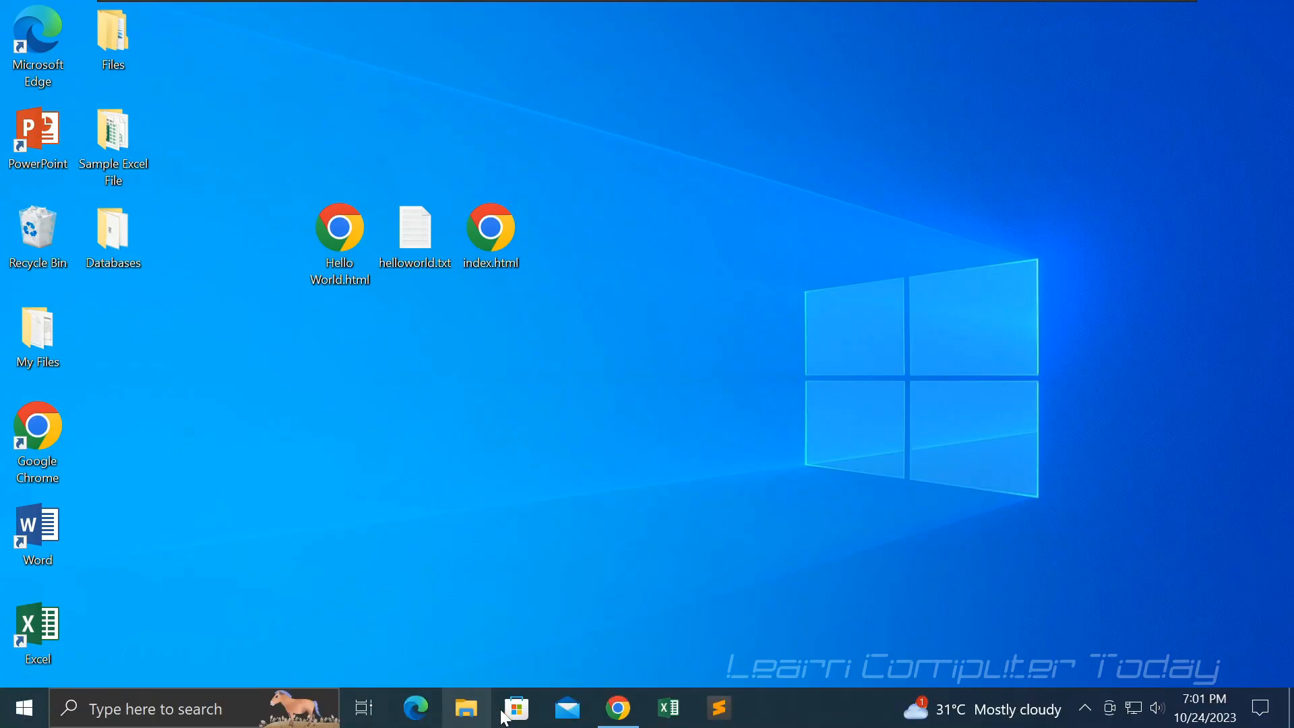
{"action": "left_click", "coordinate": [612, 716]}
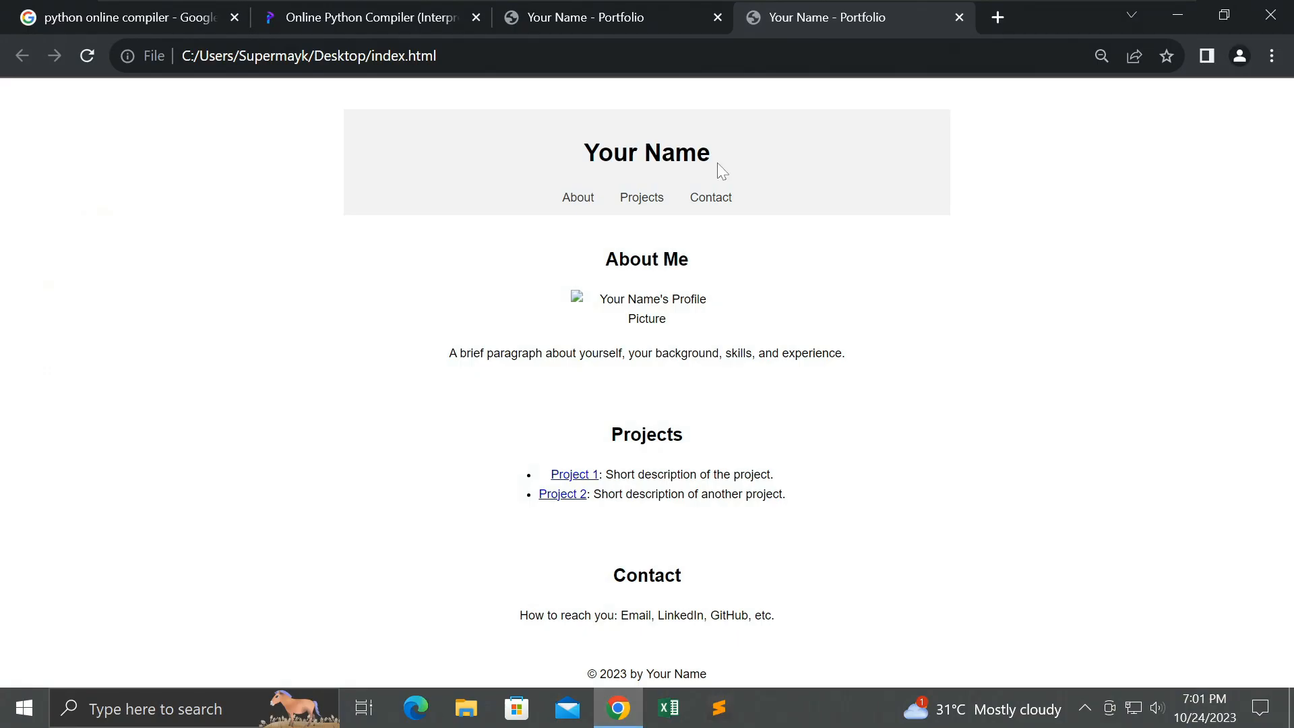
{"action": "left_click", "coordinate": [958, 19]}
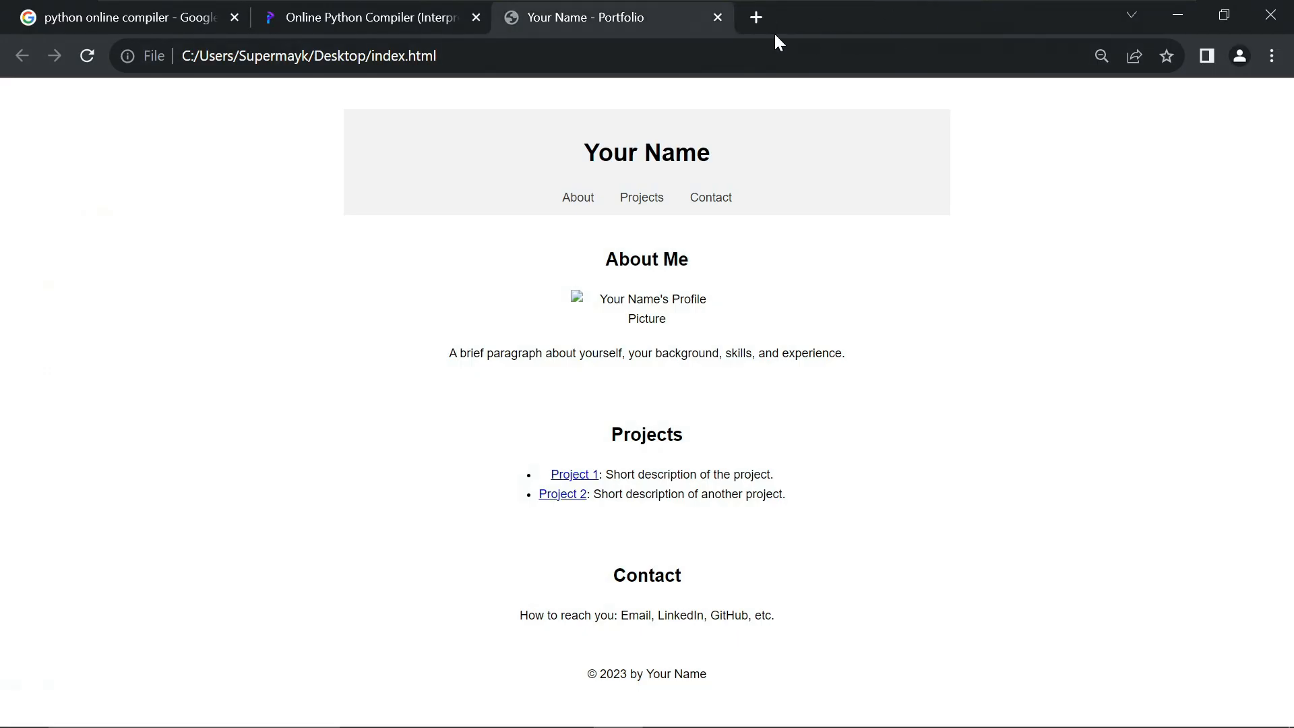
{"action": "left_click", "coordinate": [719, 18]}
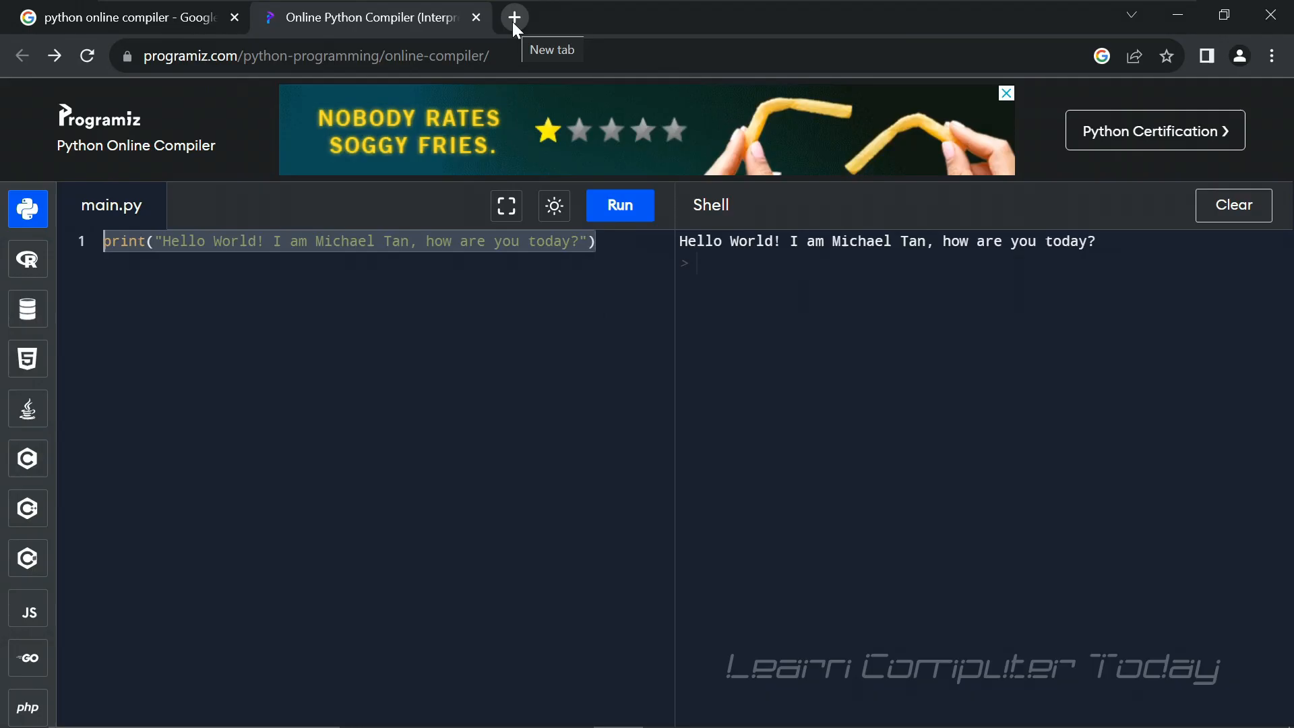
{"action": "left_click", "coordinate": [477, 18]}
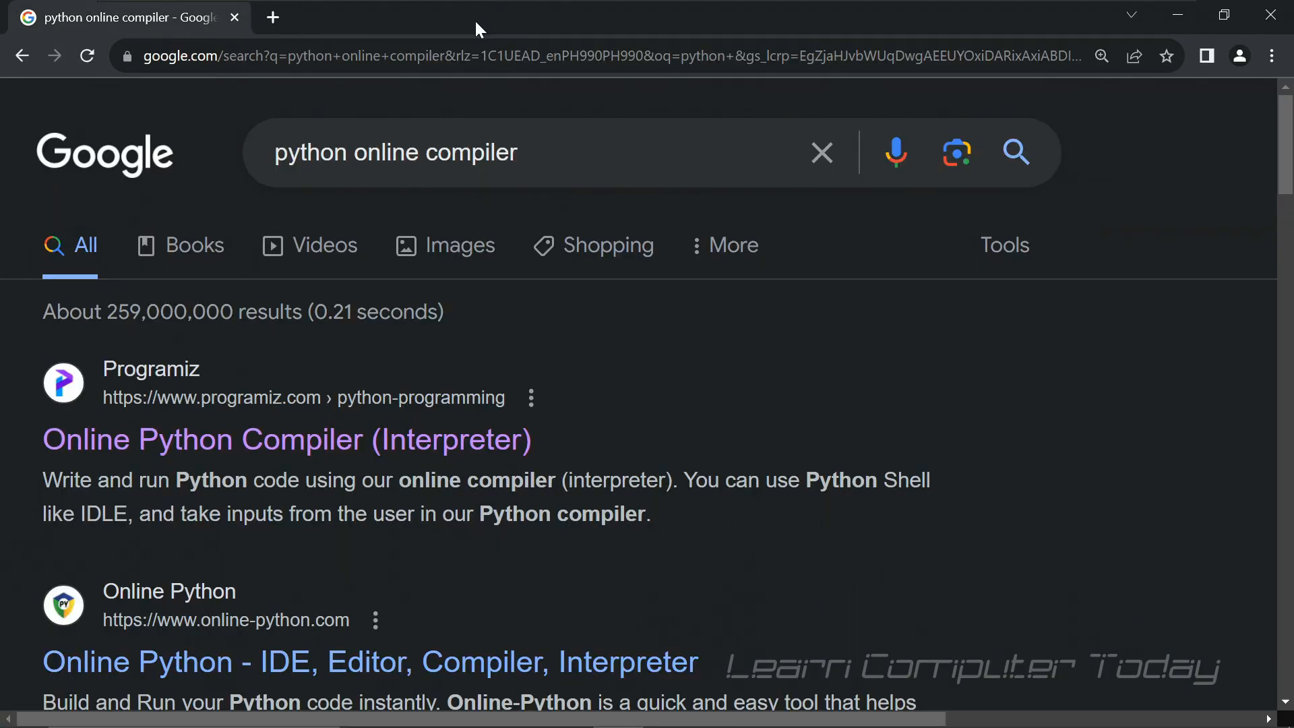
- Open a new browser tab, dismiss the Chrome customization prompt and search Google for "vs code"
{"action": "left_click", "coordinate": [273, 18]}
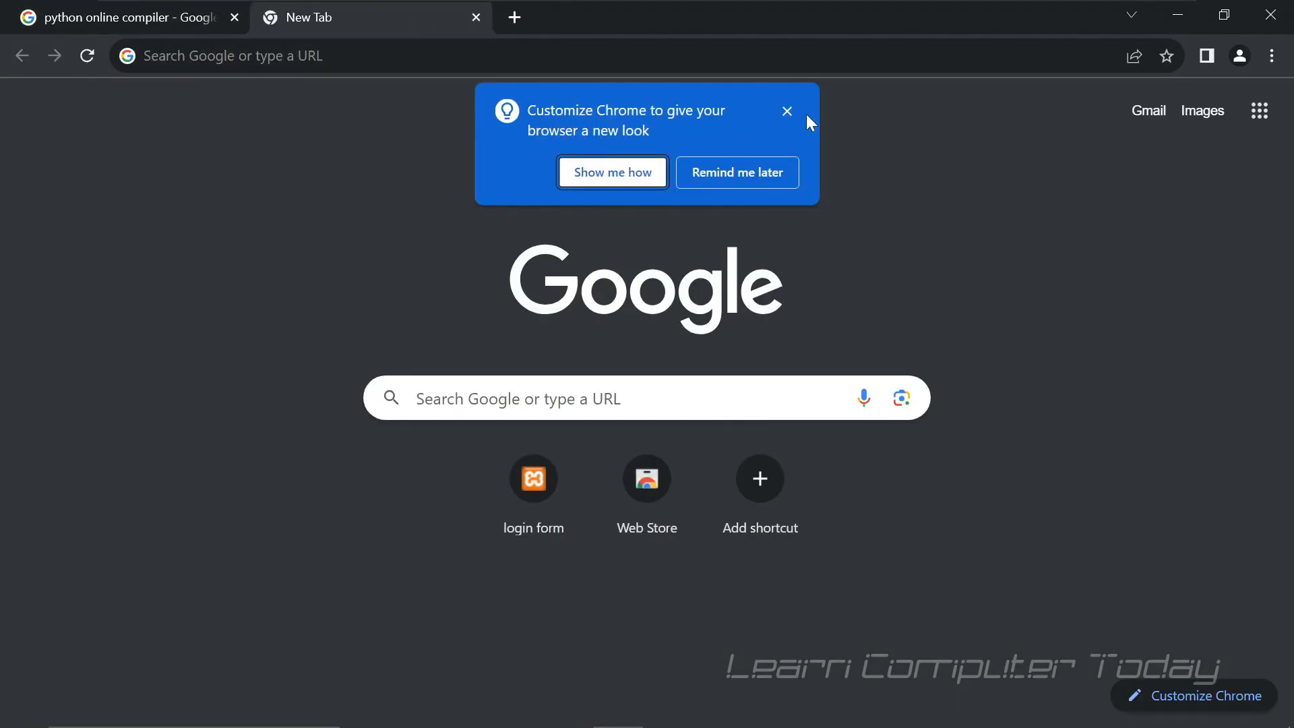
{"action": "left_click", "coordinate": [785, 111]}
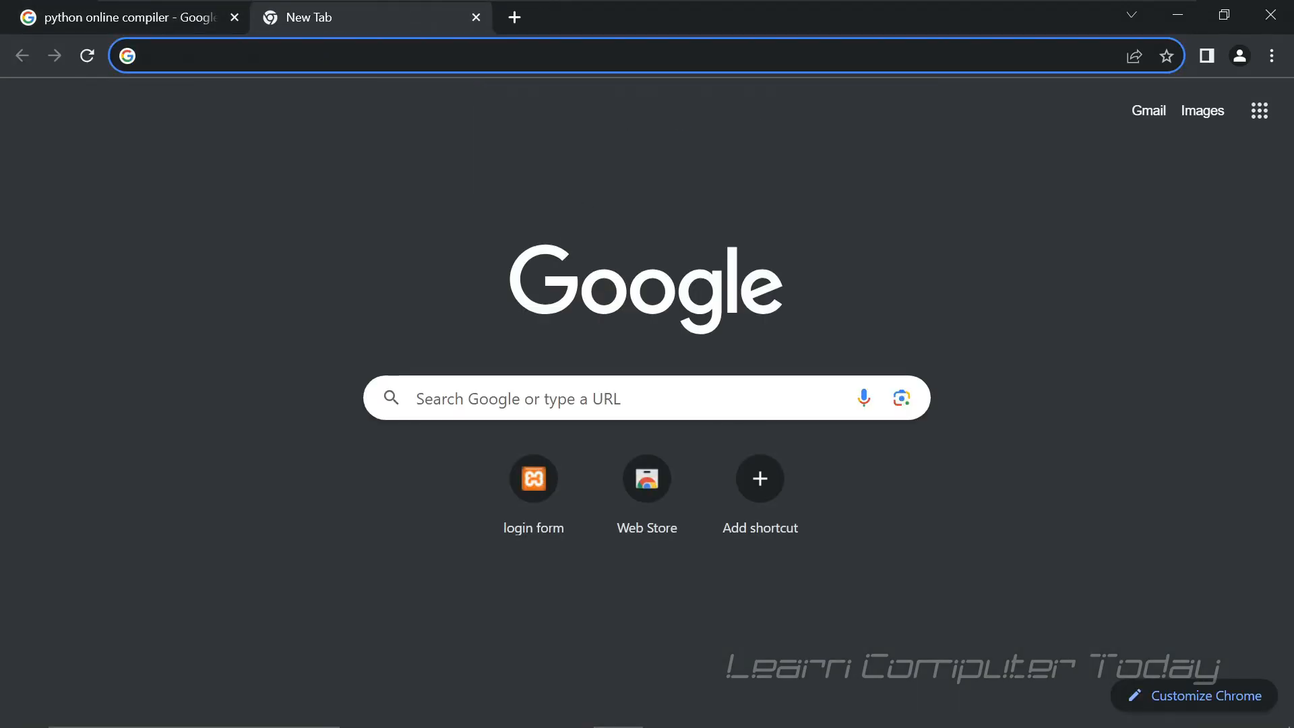
{"action": "type", "text": "VS Cod"}
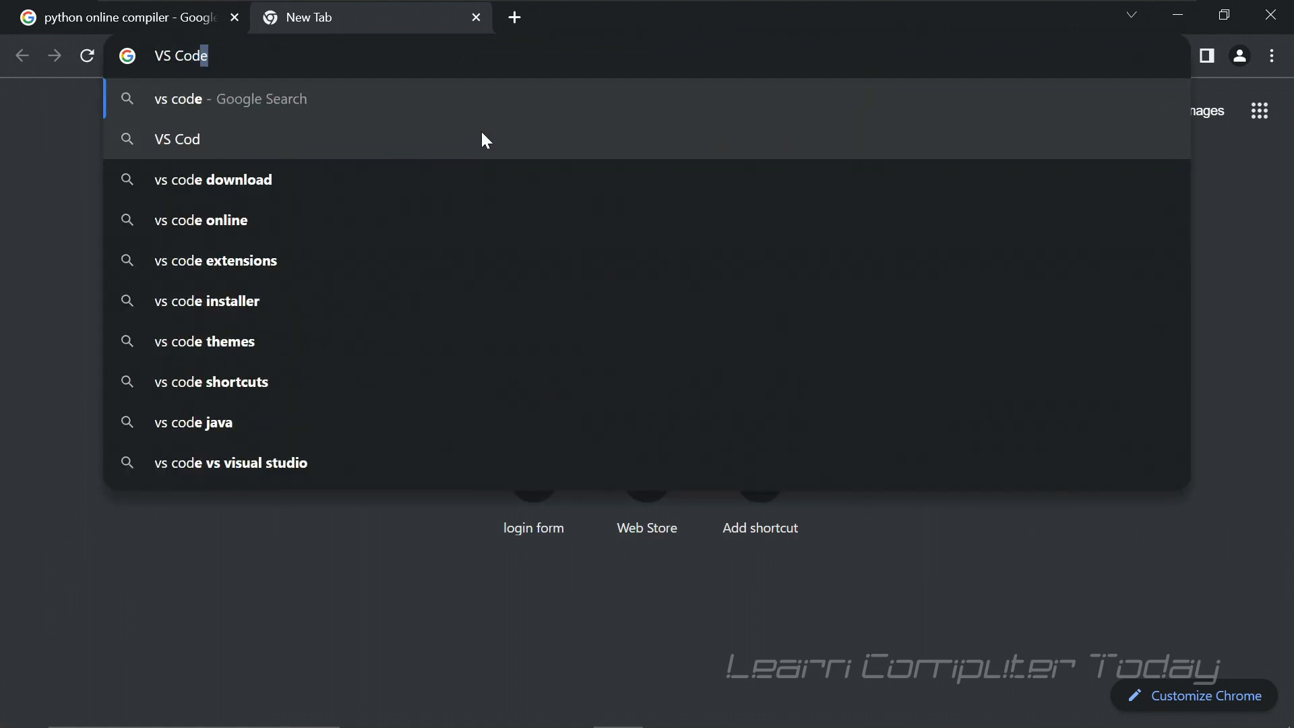
{"action": "key", "text": "Return"}
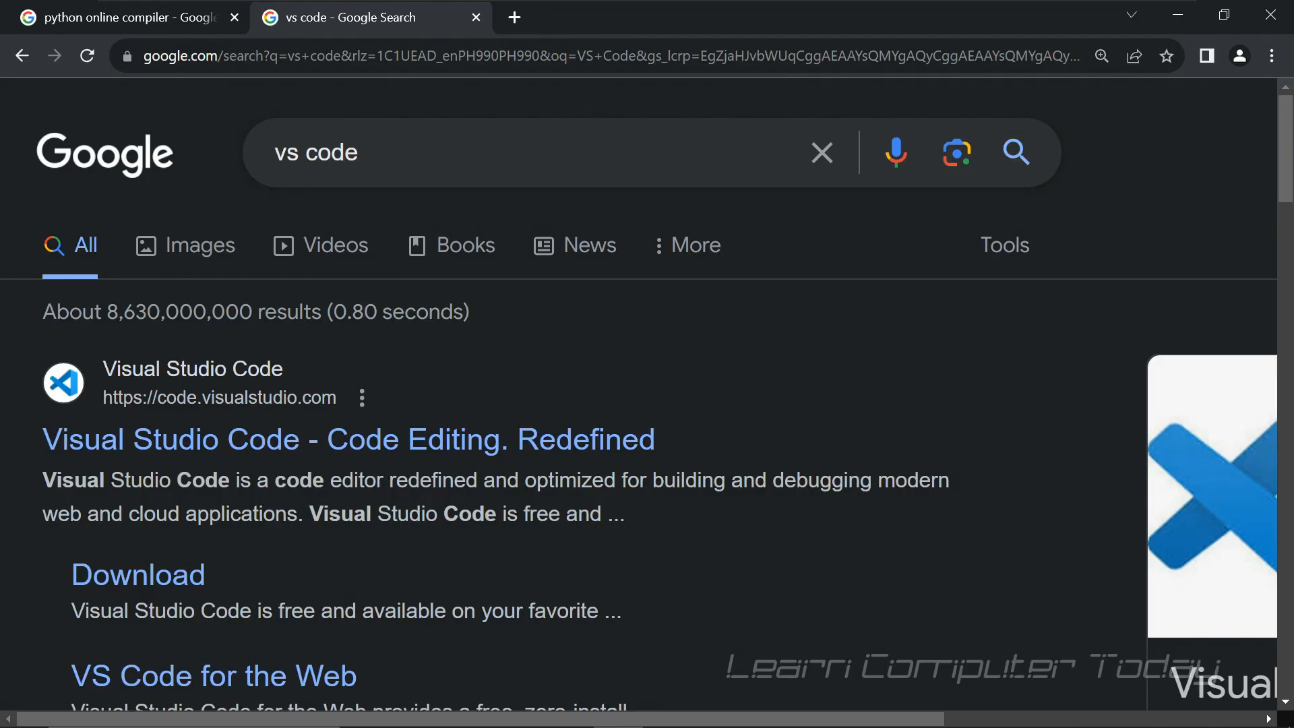
- Go to the Visual Studio Code download page from the search results and download the Windows 10, 11 version
{"action": "scroll", "coordinate": [361, 312], "scroll_direction": "down", "scroll_amount": 1}
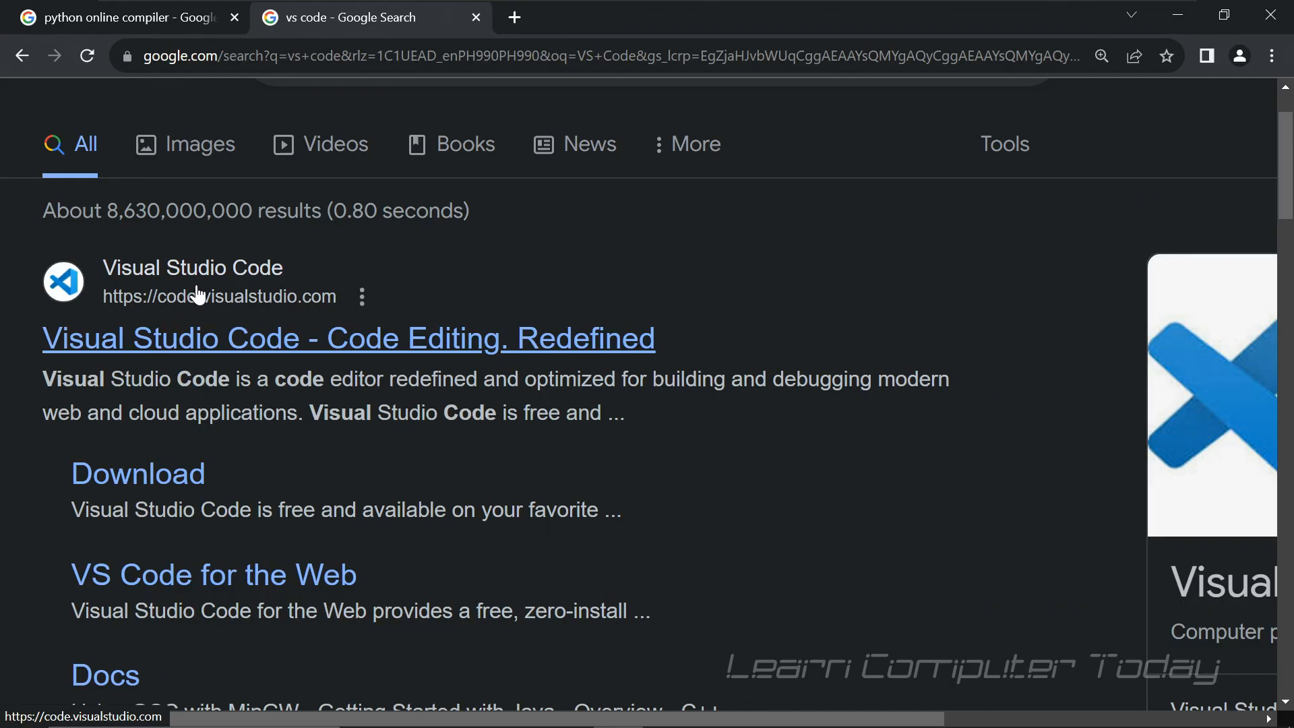
{"action": "left_click", "coordinate": [183, 478]}
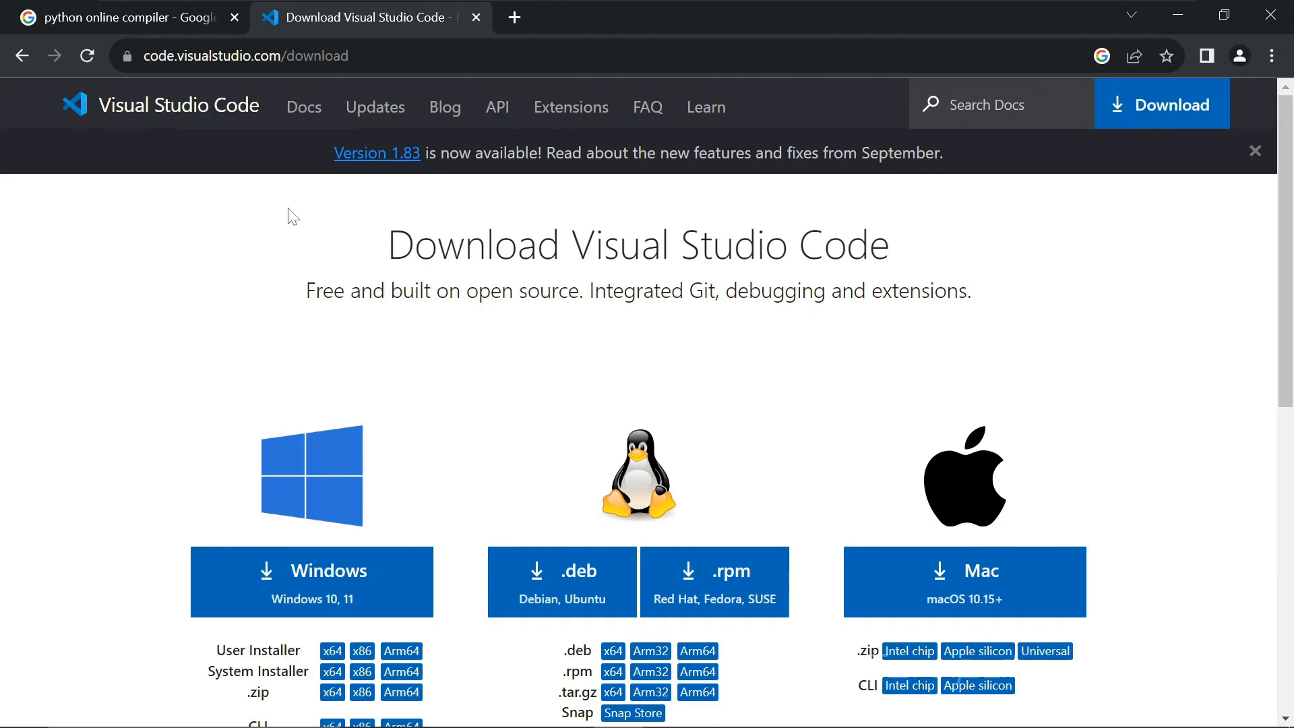
{"action": "scroll", "coordinate": [303, 221], "scroll_direction": "down", "scroll_amount": 2}
{"action": "scroll", "coordinate": [303, 221], "scroll_direction": "down", "scroll_amount": 1}
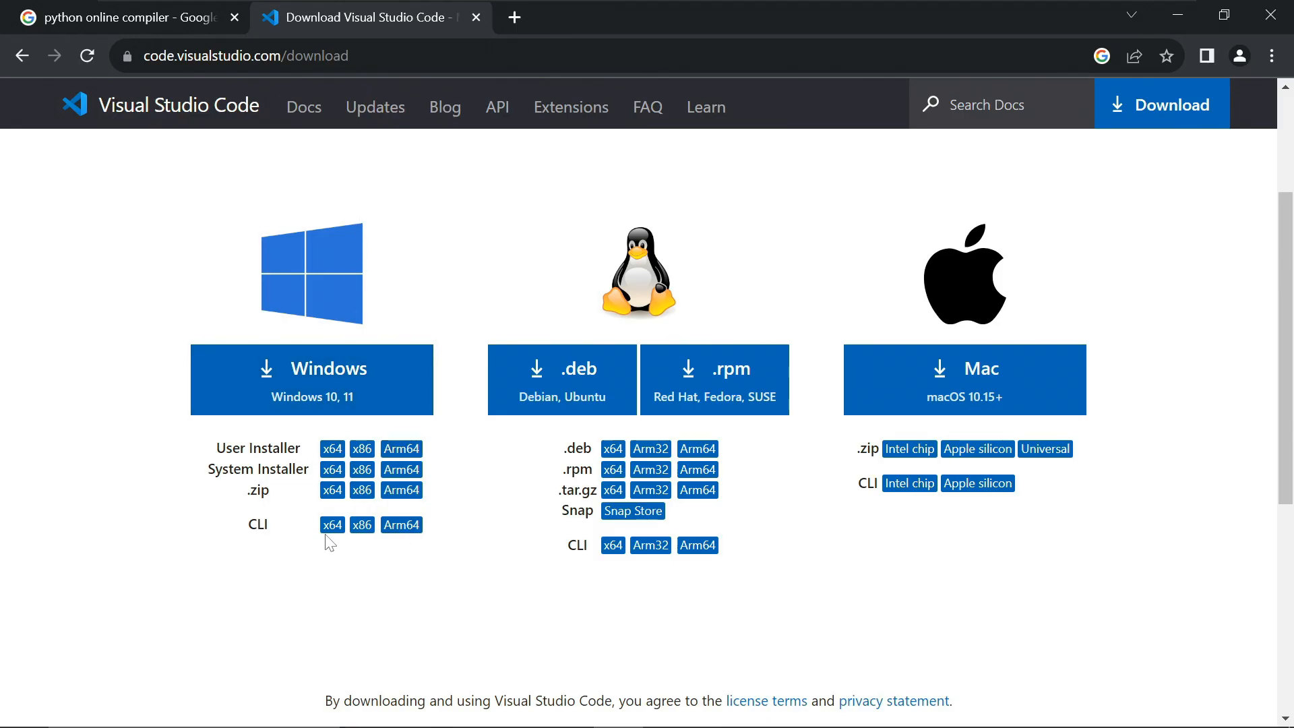
{"action": "left_click", "coordinate": [310, 401]}
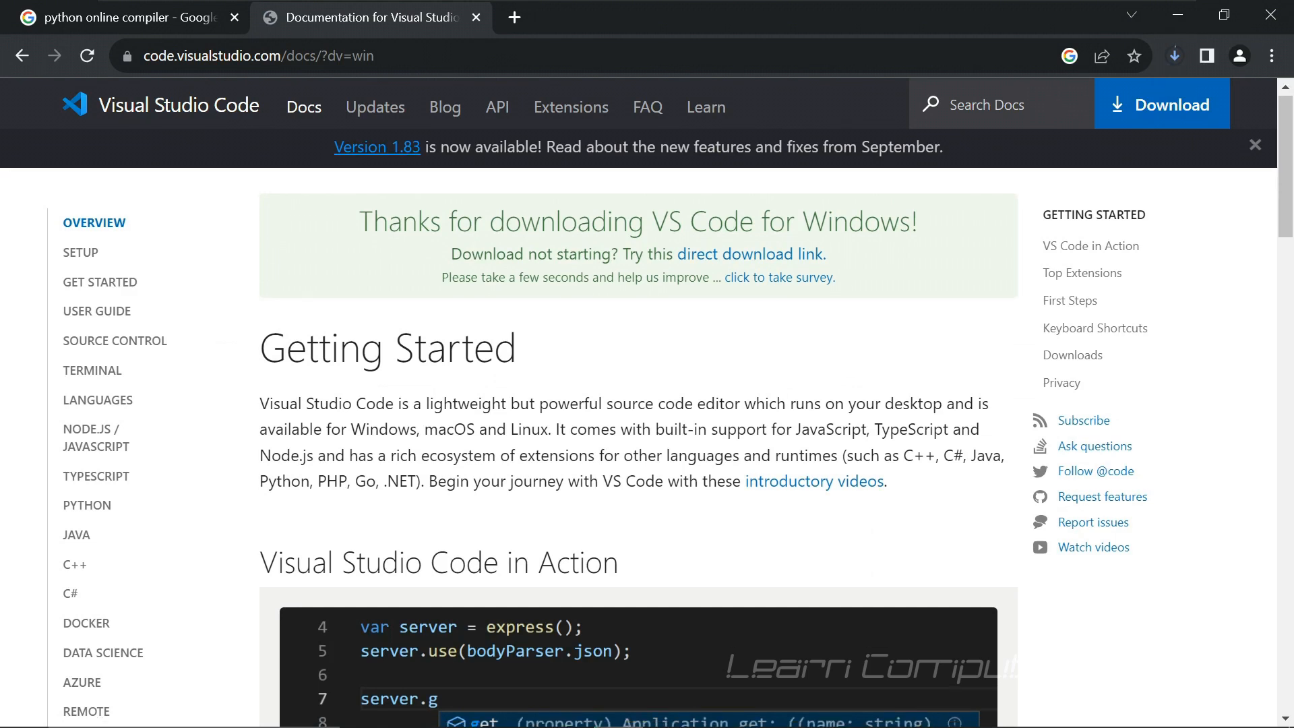
- Look through the Getting Started documentation, from VS Code in Action and Top Extensions to First Steps and Keyboard Shortcuts
{"action": "scroll", "coordinate": [638, 418], "scroll_direction": "down", "scroll_amount": 3}
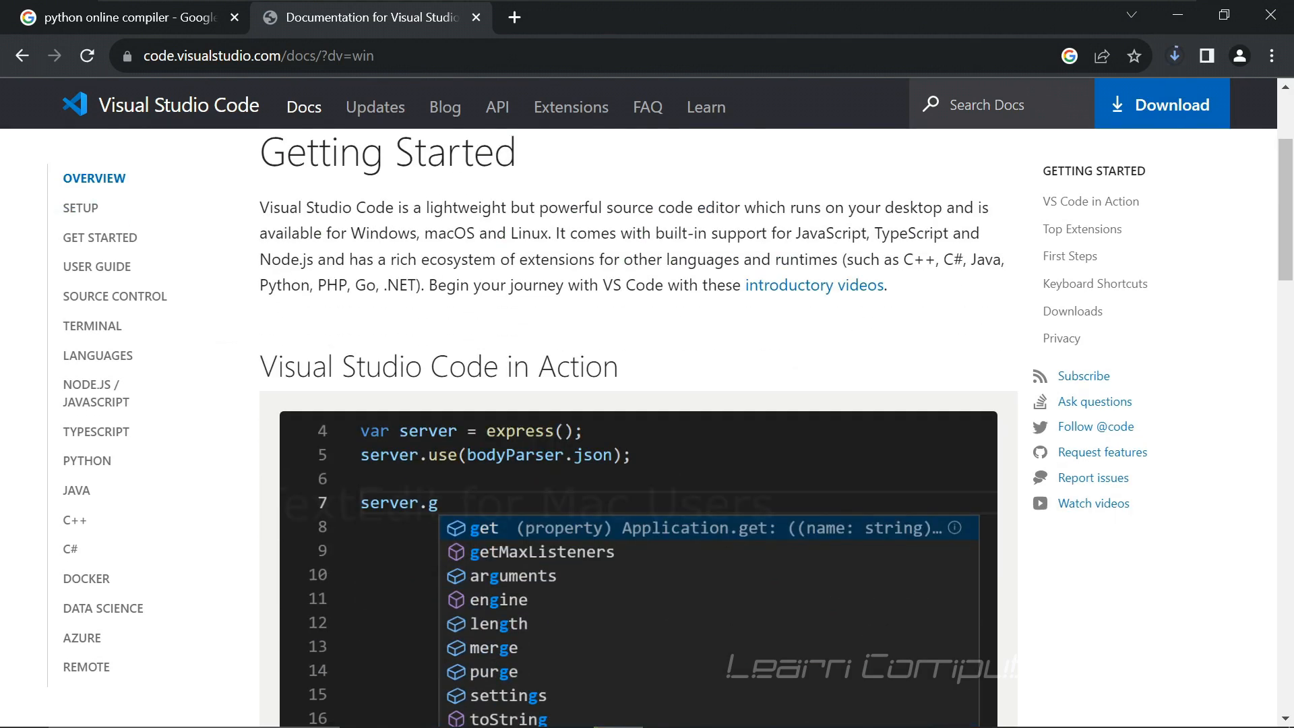
{"action": "scroll", "coordinate": [339, 369], "scroll_direction": "down", "scroll_amount": 2}
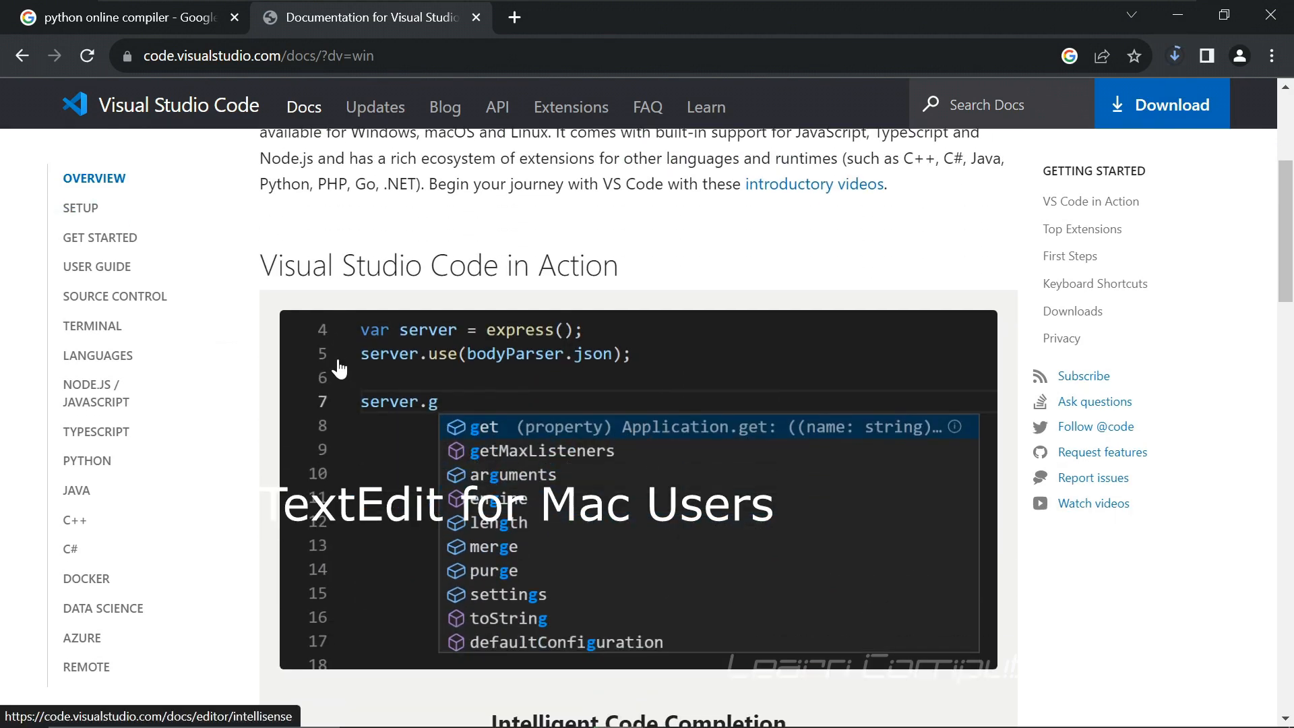
{"action": "scroll", "coordinate": [339, 369], "scroll_direction": "down", "scroll_amount": 3}
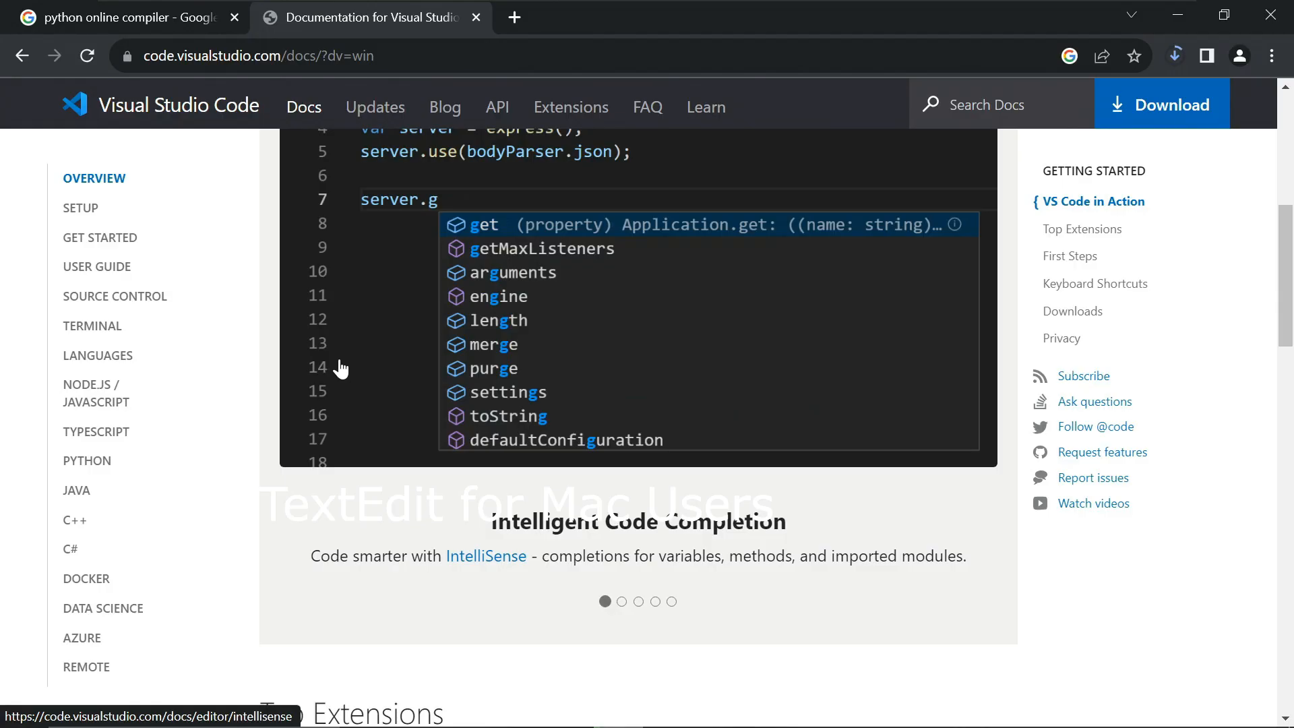
{"action": "scroll", "coordinate": [339, 367], "scroll_direction": "up", "scroll_amount": 3}
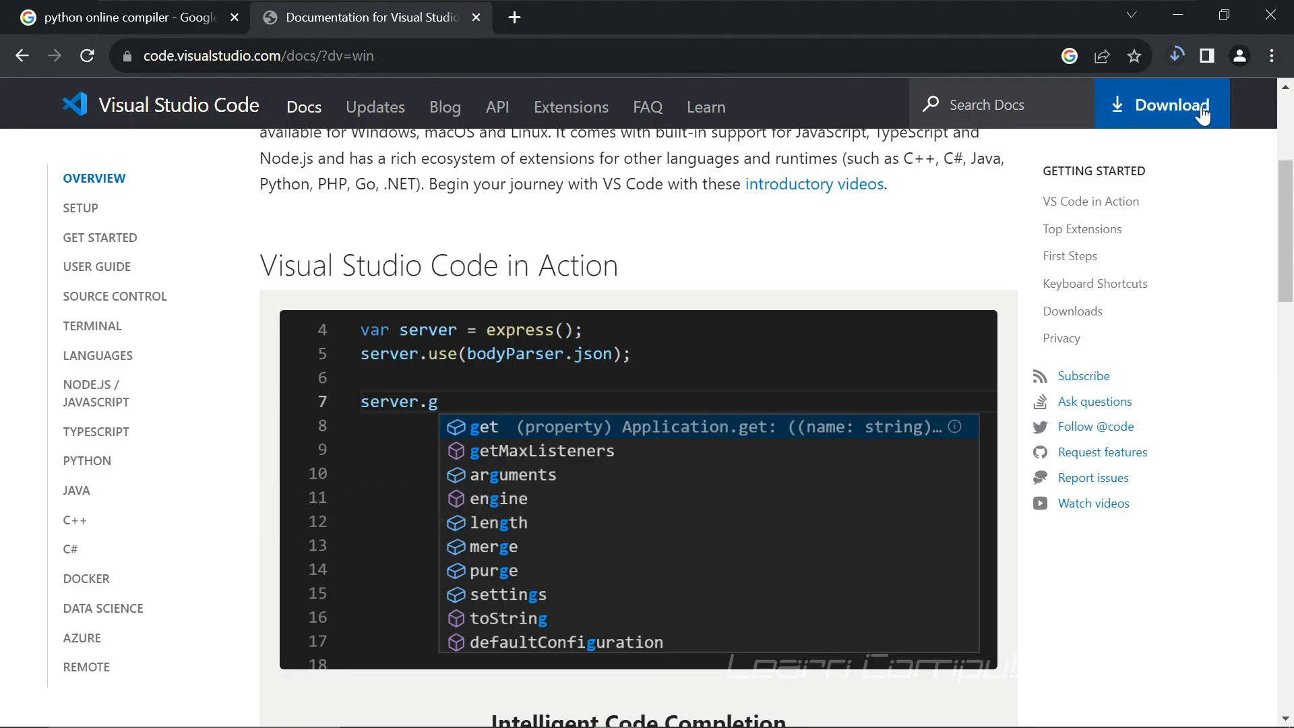
{"action": "scroll", "coordinate": [775, 364], "scroll_direction": "down", "scroll_amount": 7}
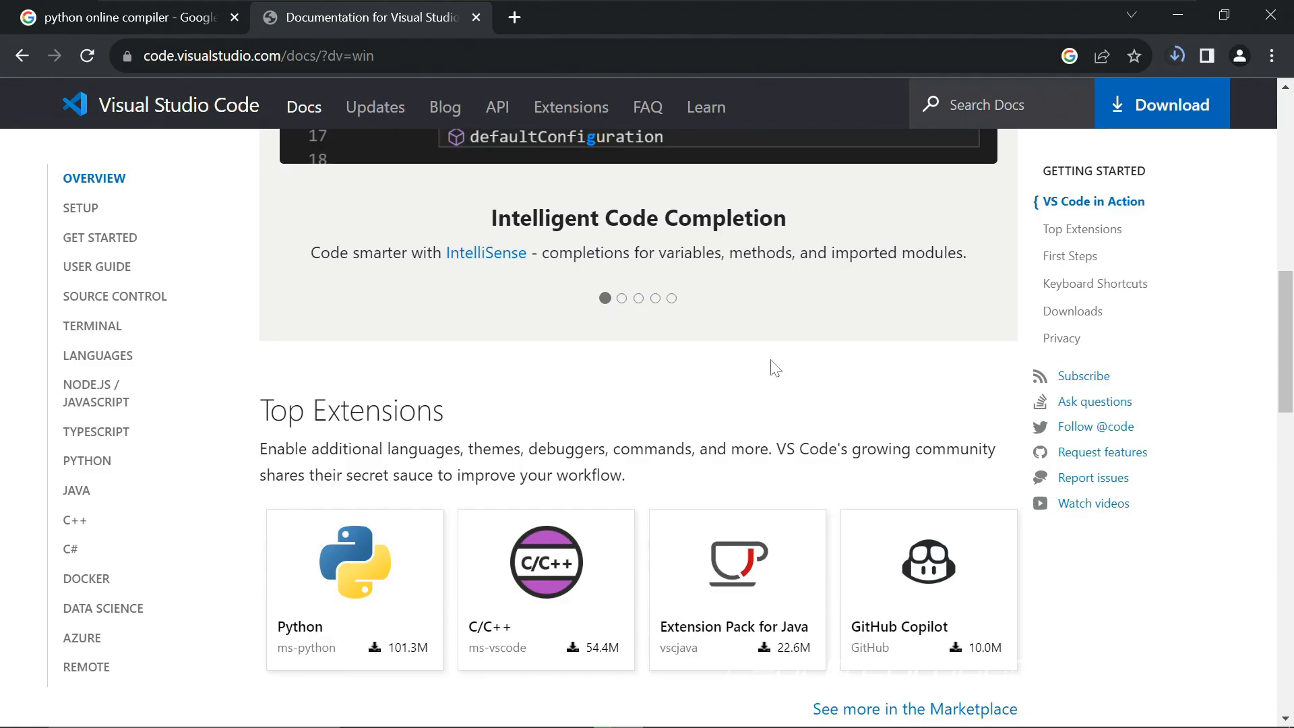
{"action": "scroll", "coordinate": [770, 368], "scroll_direction": "down", "scroll_amount": 3}
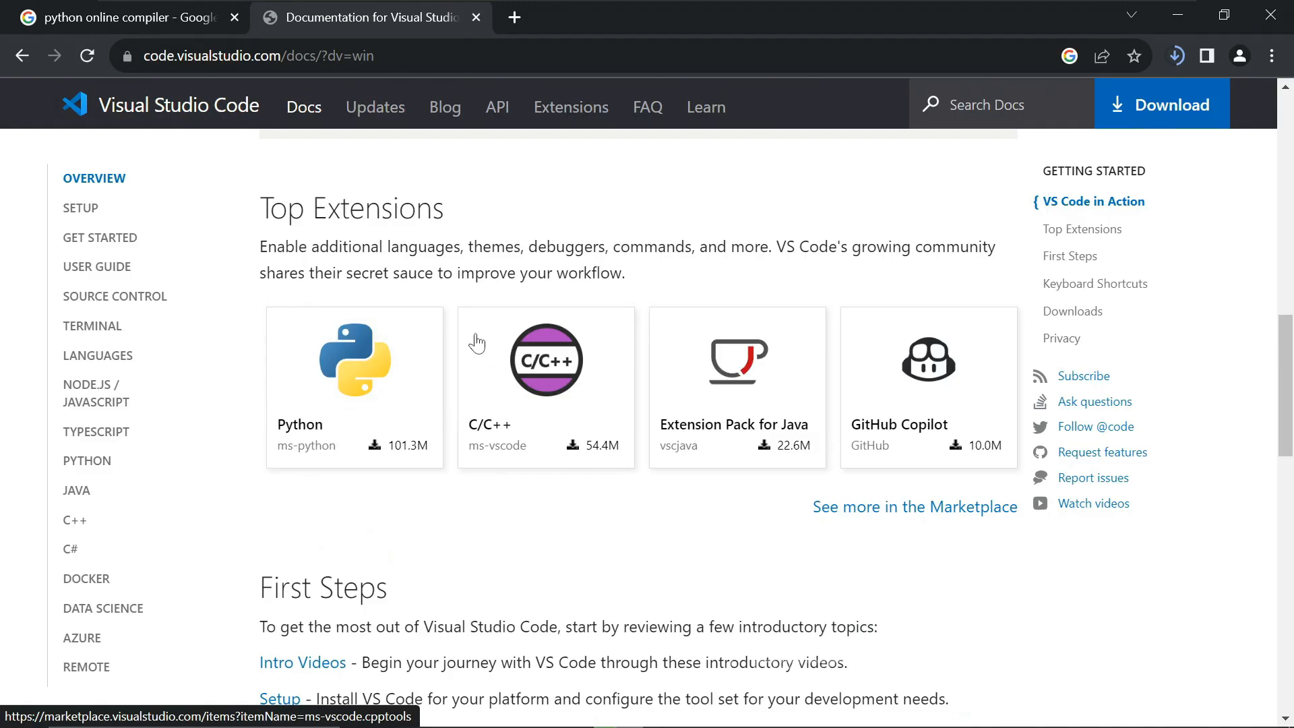
{"action": "scroll", "coordinate": [364, 331], "scroll_direction": "down", "scroll_amount": 5}
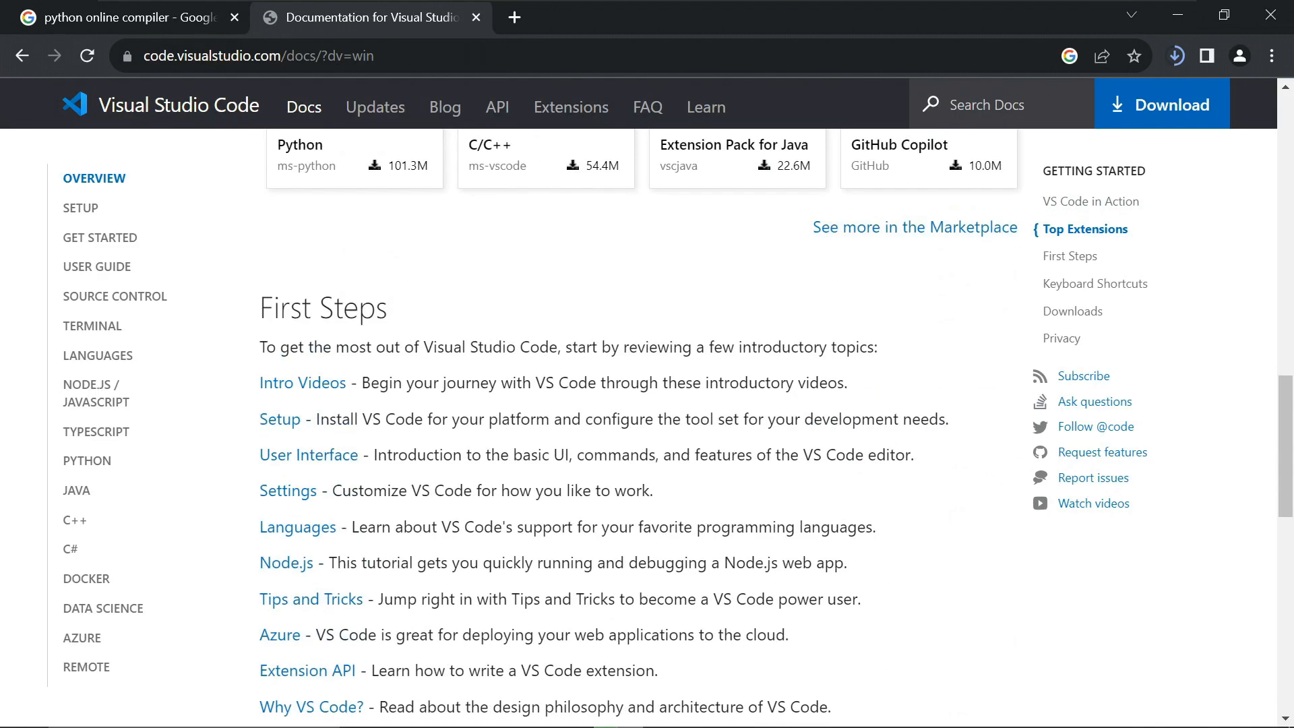
{"action": "scroll", "coordinate": [607, 405], "scroll_direction": "down", "scroll_amount": 2}
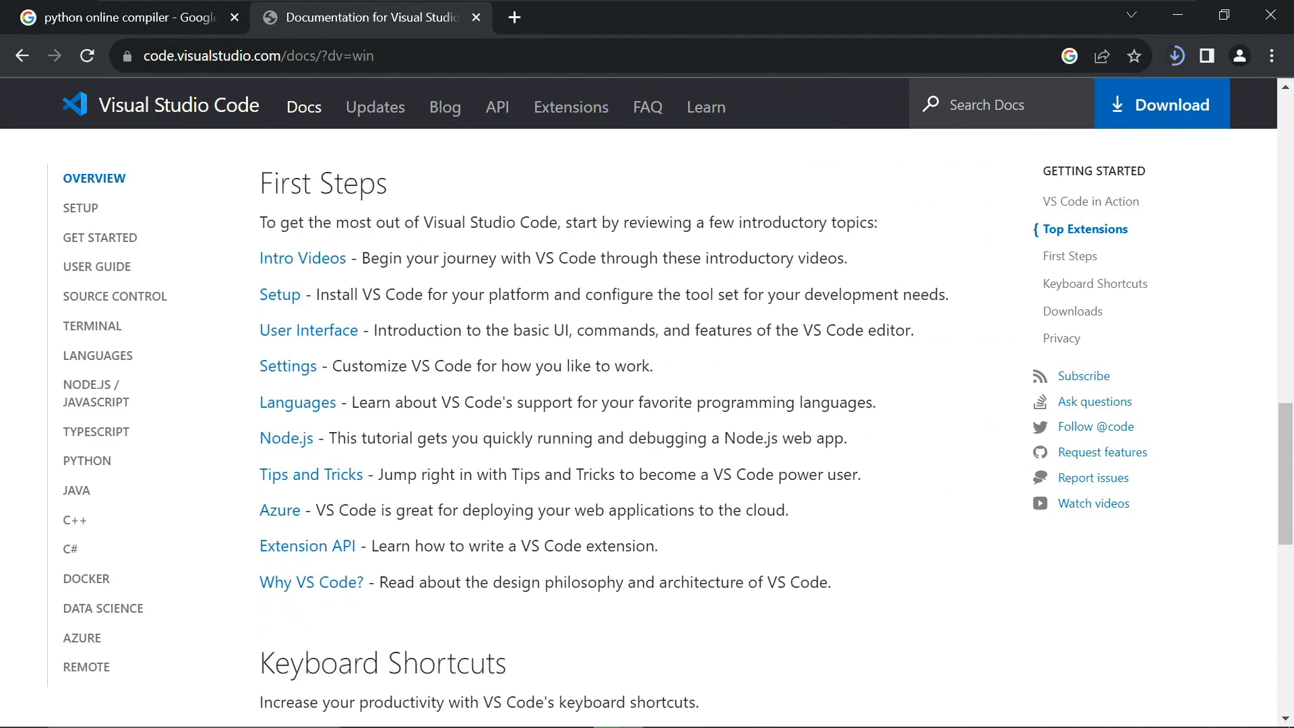
{"action": "scroll", "coordinate": [373, 330], "scroll_direction": "down", "scroll_amount": 5}
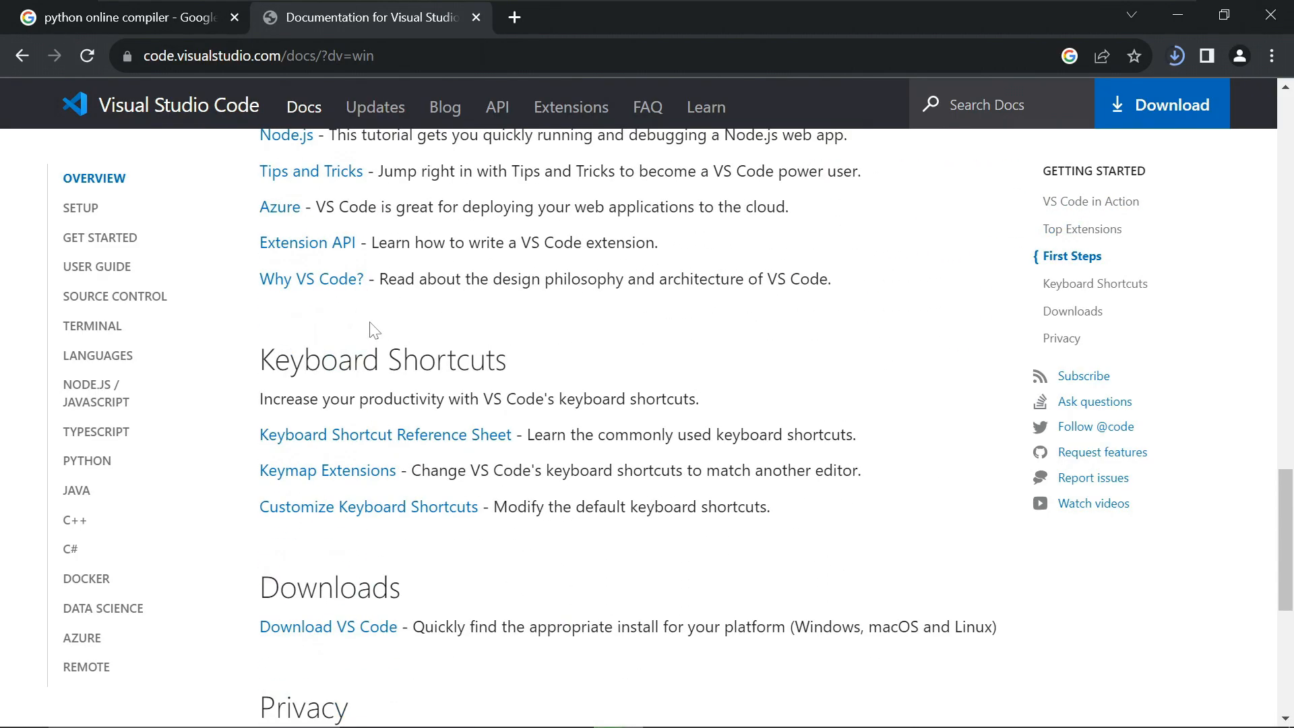
{"action": "scroll", "coordinate": [374, 330], "scroll_direction": "down", "scroll_amount": 2}
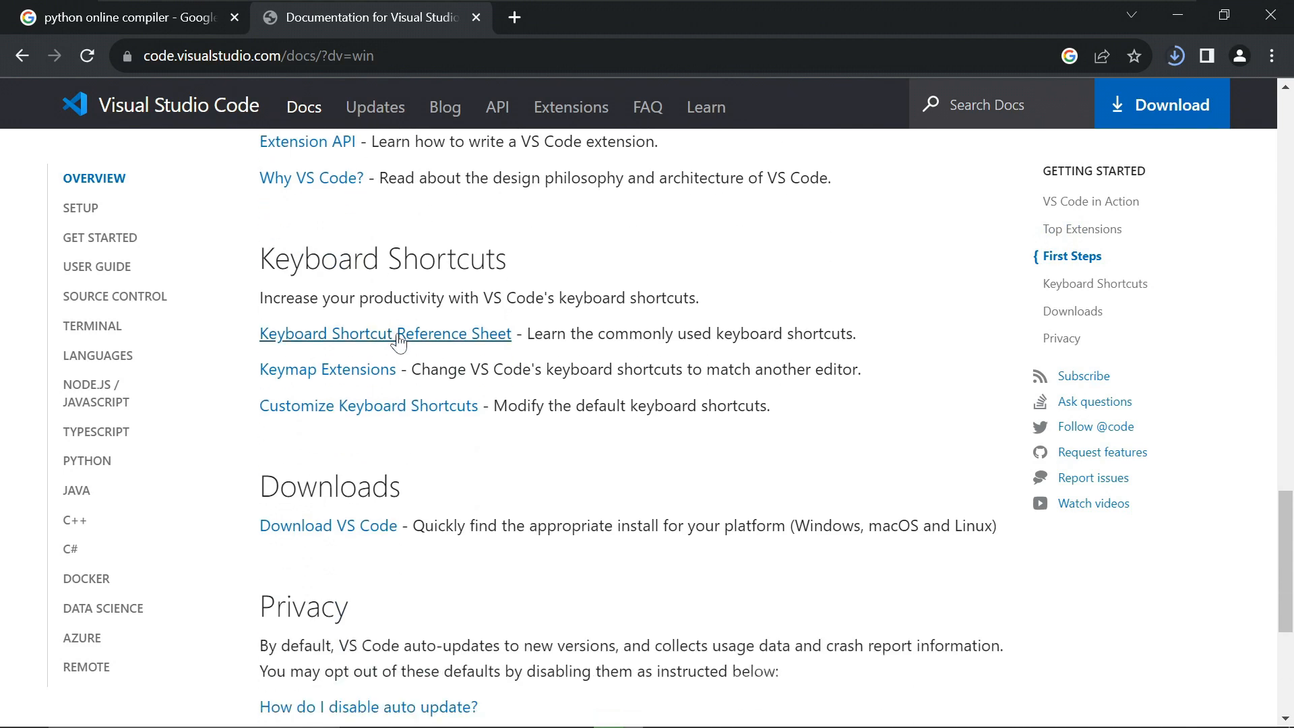
- Open the Keyboard Shortcut Reference Sheet link in a new tab and view its Windows PDF version
{"action": "right_click", "coordinate": [399, 333]}
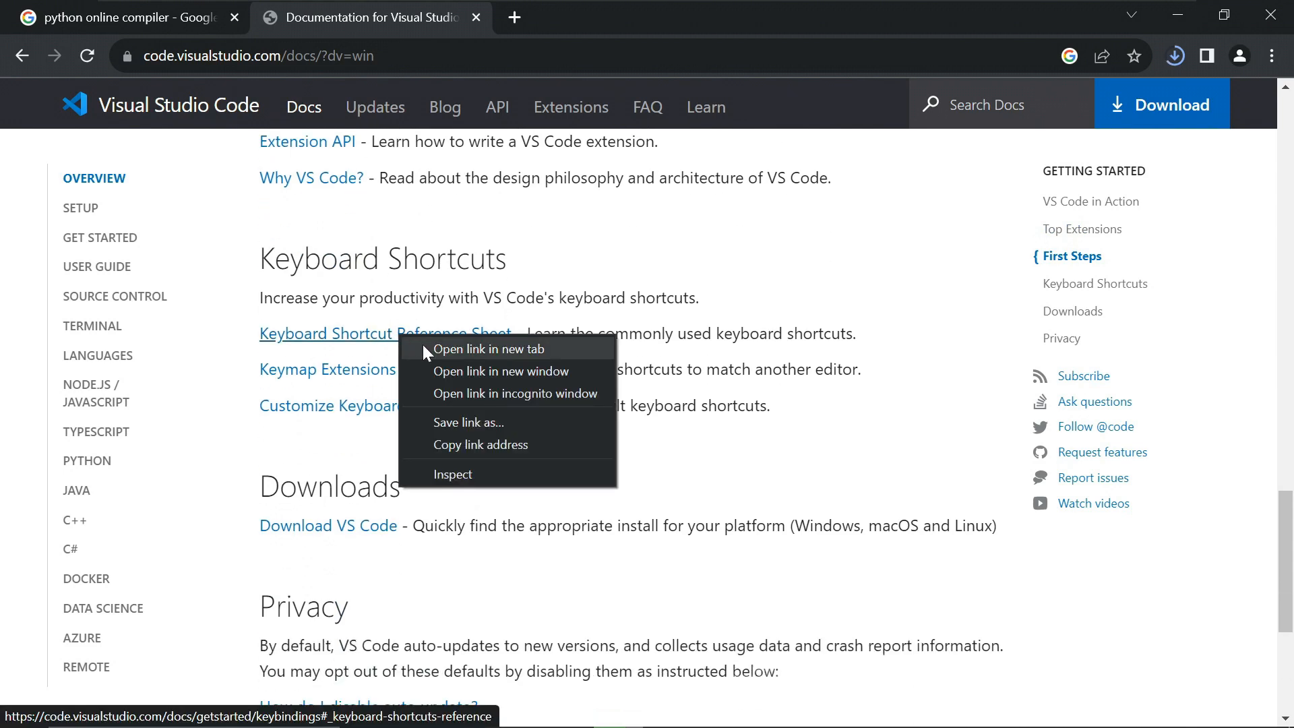
{"action": "left_click", "coordinate": [424, 349]}
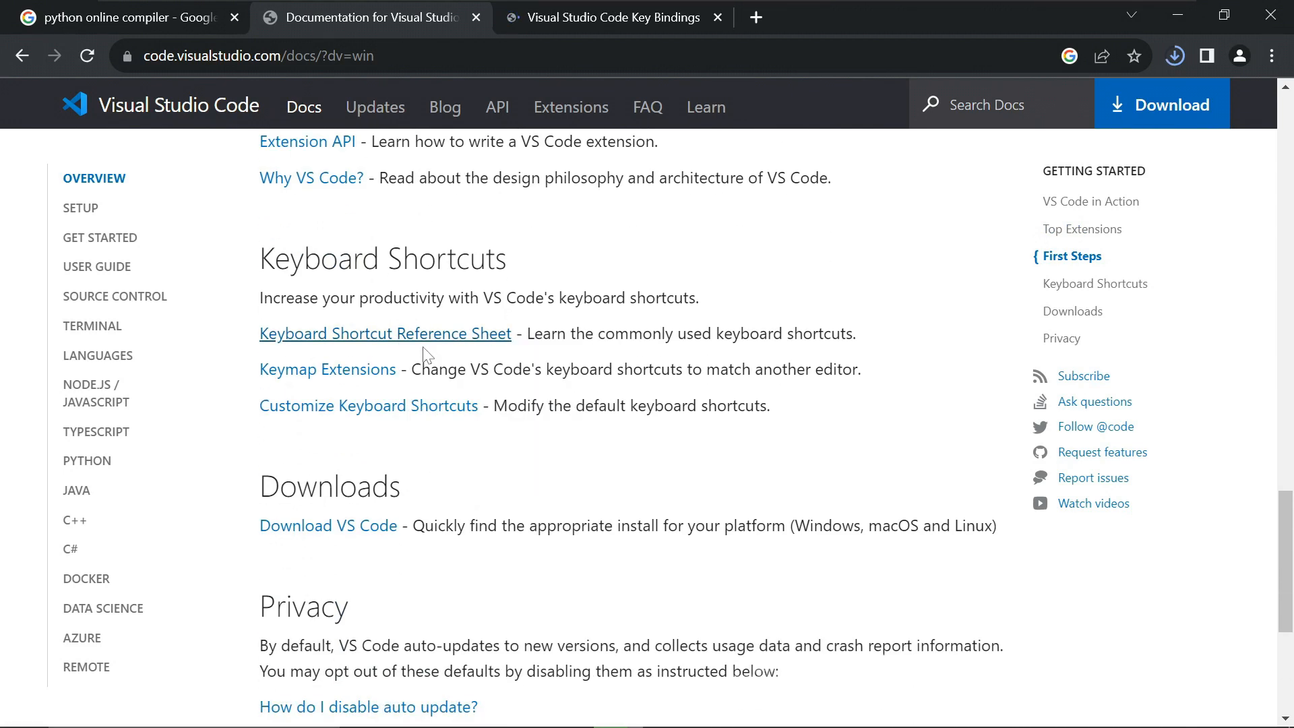
{"action": "left_click", "coordinate": [600, 19]}
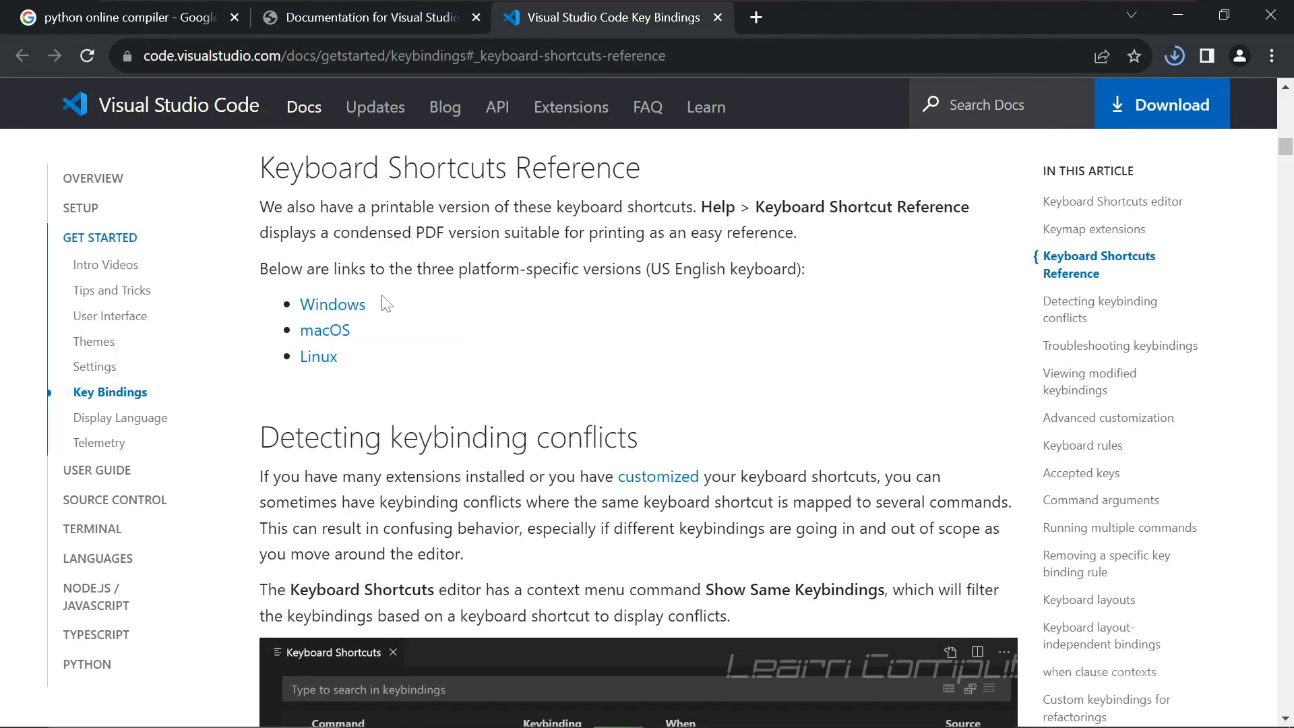
{"action": "left_click", "coordinate": [349, 305]}
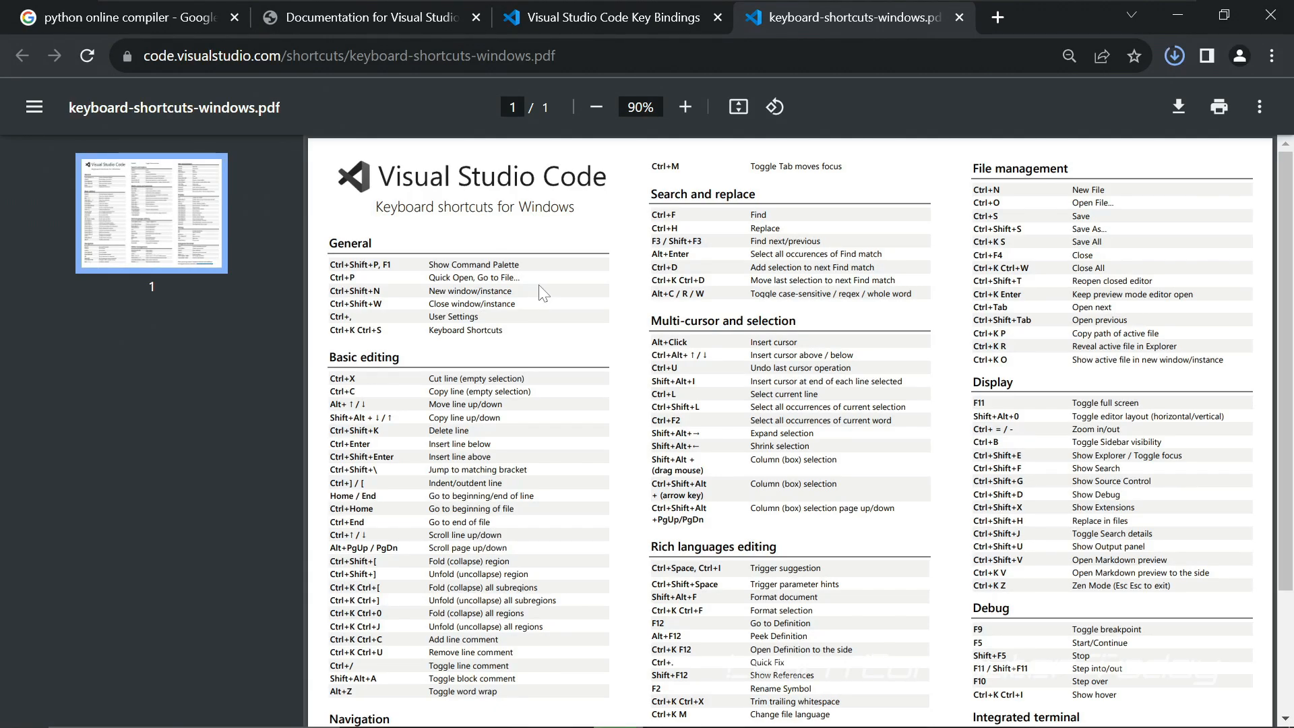
- Look over the Windows shortcuts PDF and save it as keyboard-shortcuts-windows.pdf in the Downloads folder
{"action": "scroll", "coordinate": [545, 291], "scroll_direction": "down", "scroll_amount": 3}
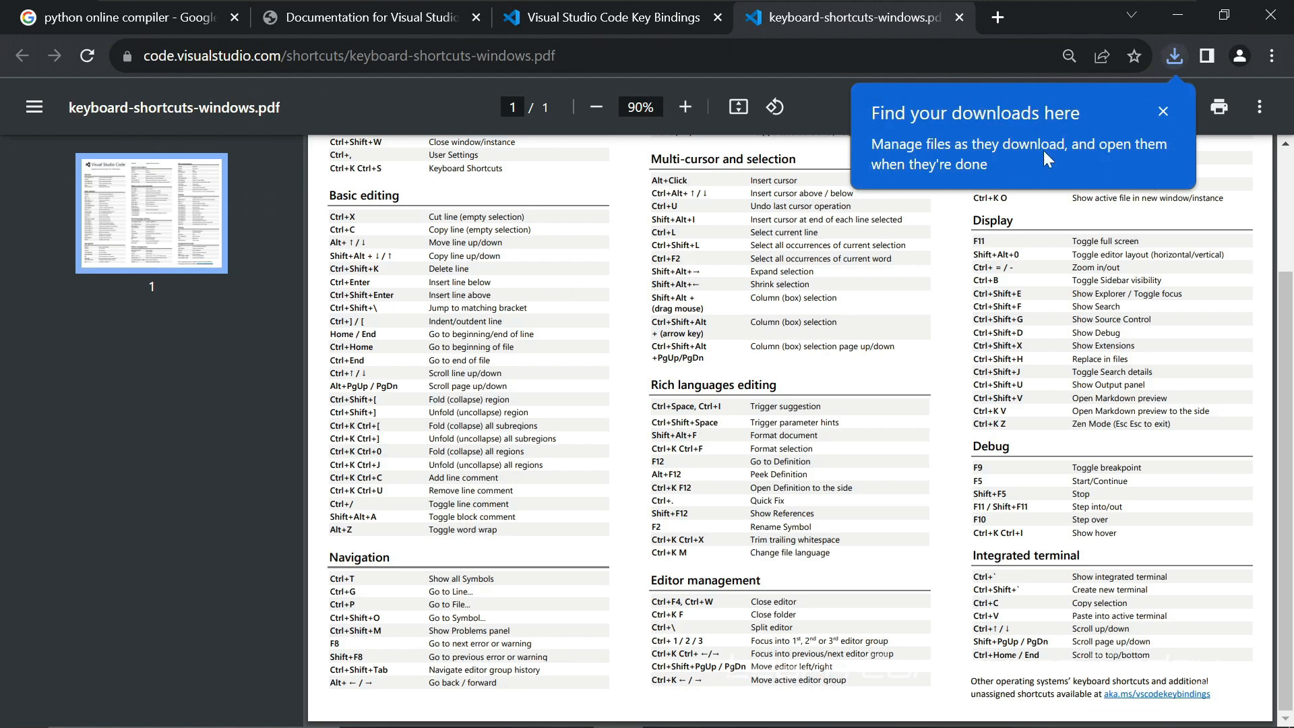
{"action": "left_click", "coordinate": [1164, 110]}
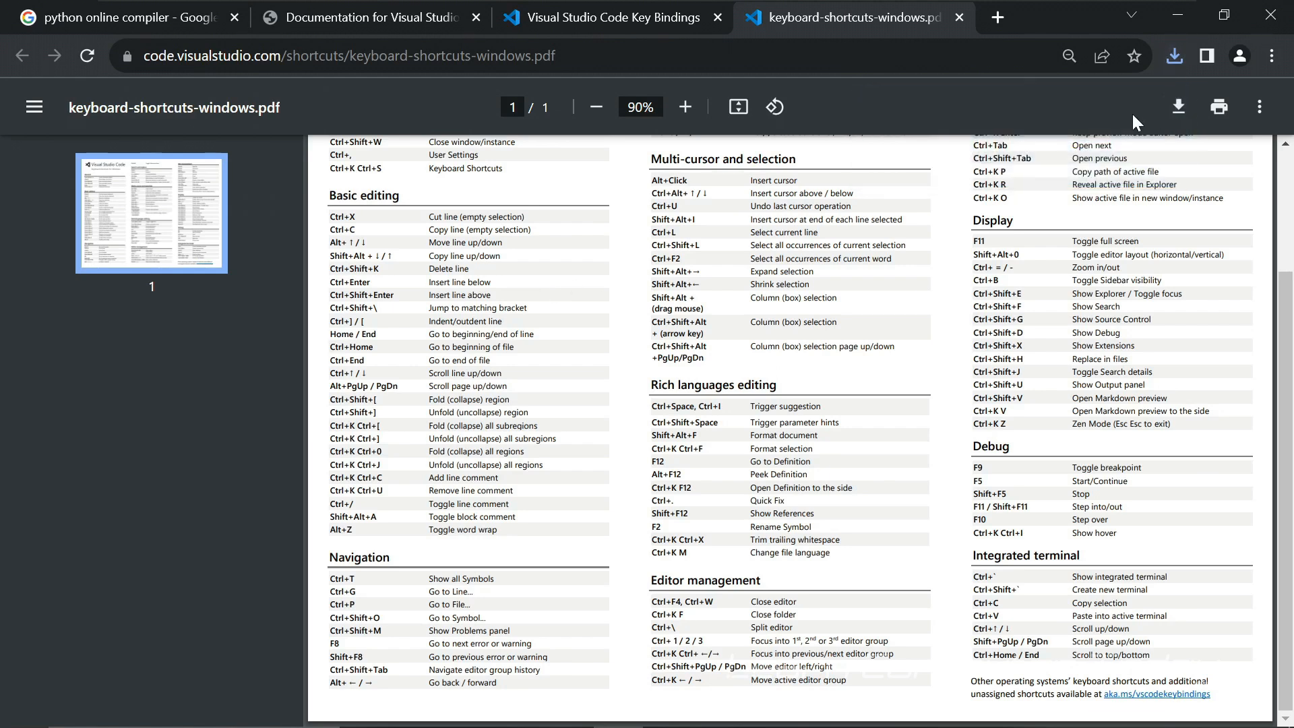
{"action": "left_click", "coordinate": [1179, 116]}
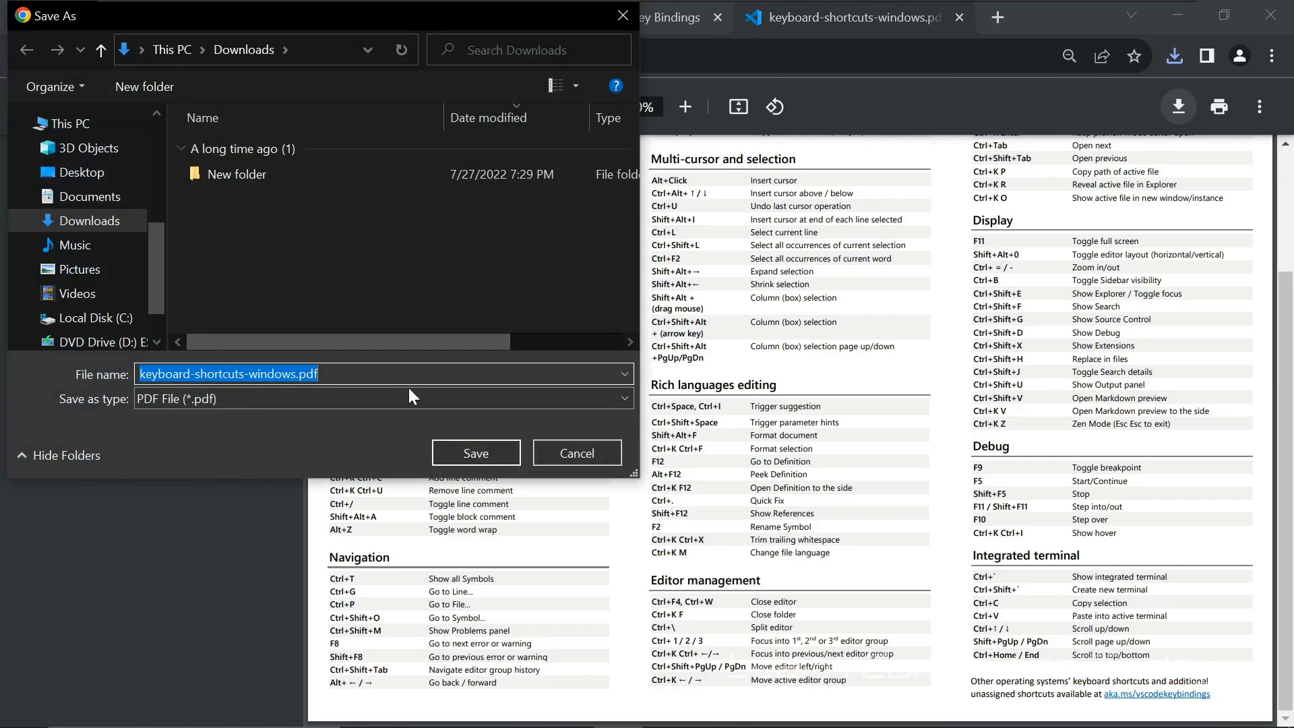
{"action": "left_click", "coordinate": [482, 447]}
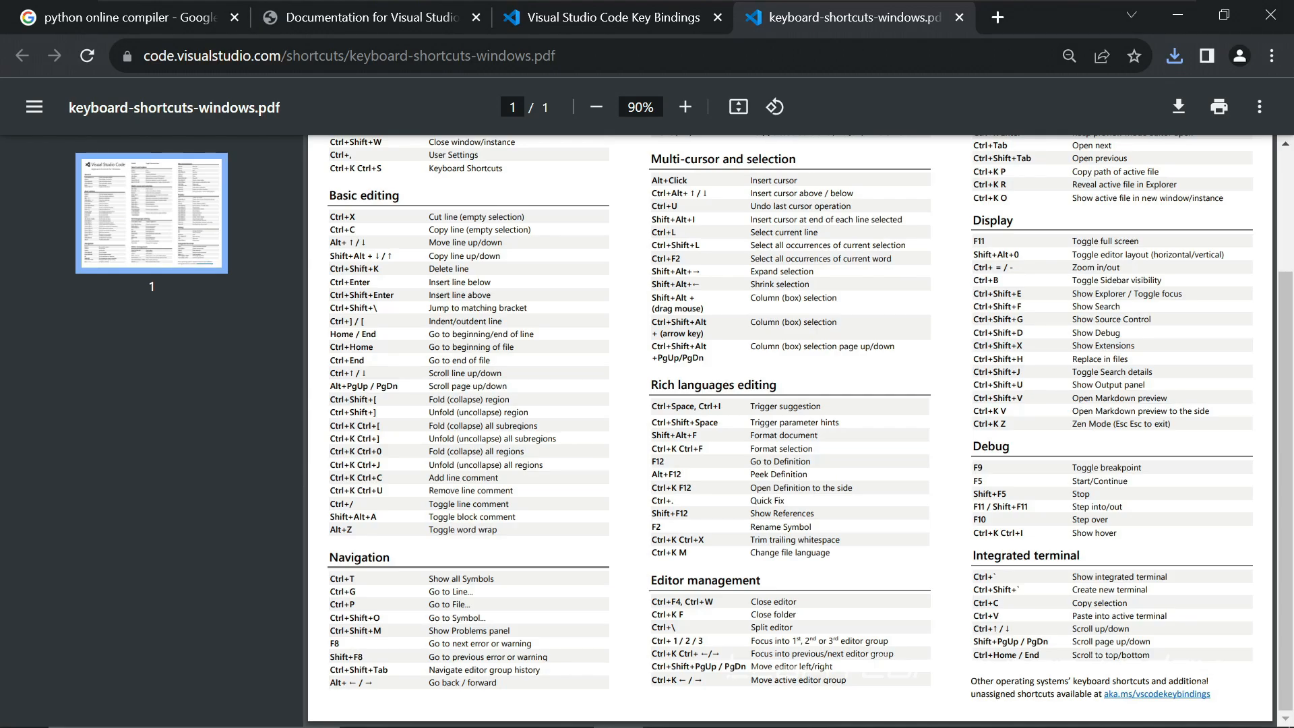
- Return to the Key Bindings page, show the downloaded shortcuts PDF in its folder and move the folder window higher
{"action": "left_click", "coordinate": [651, 26]}
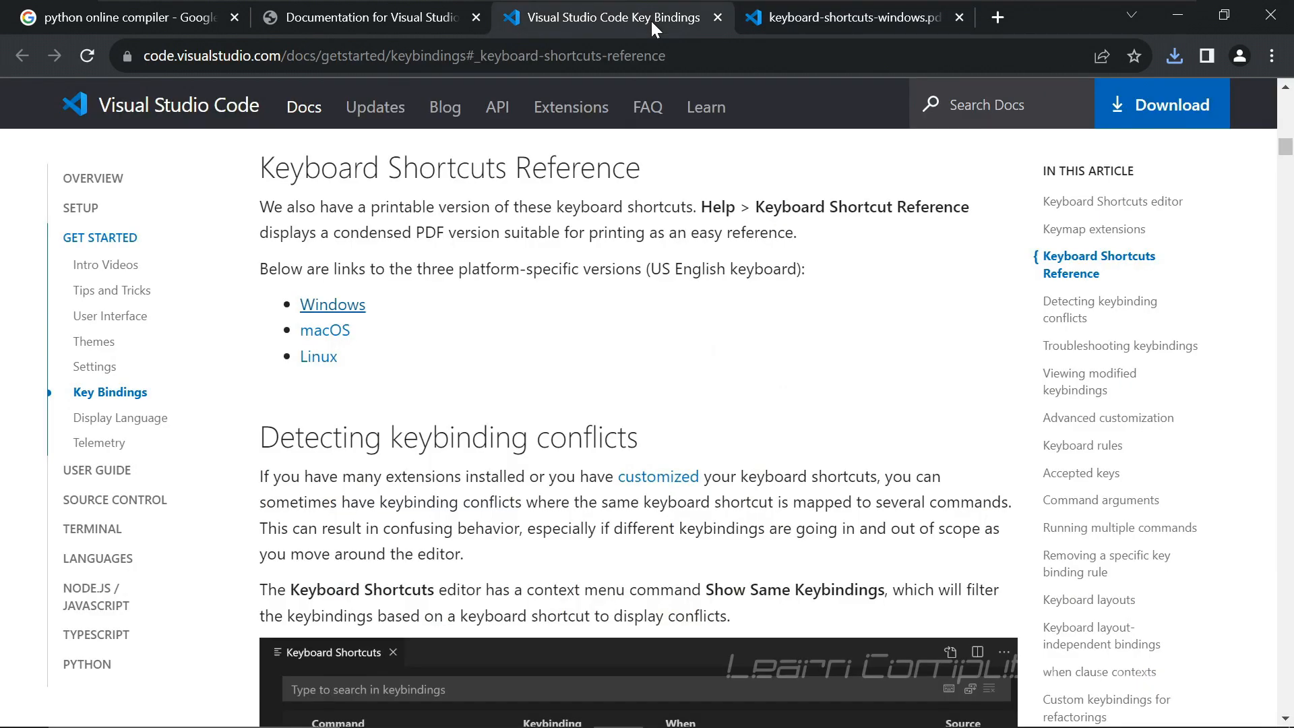
{"action": "left_click", "coordinate": [1175, 58]}
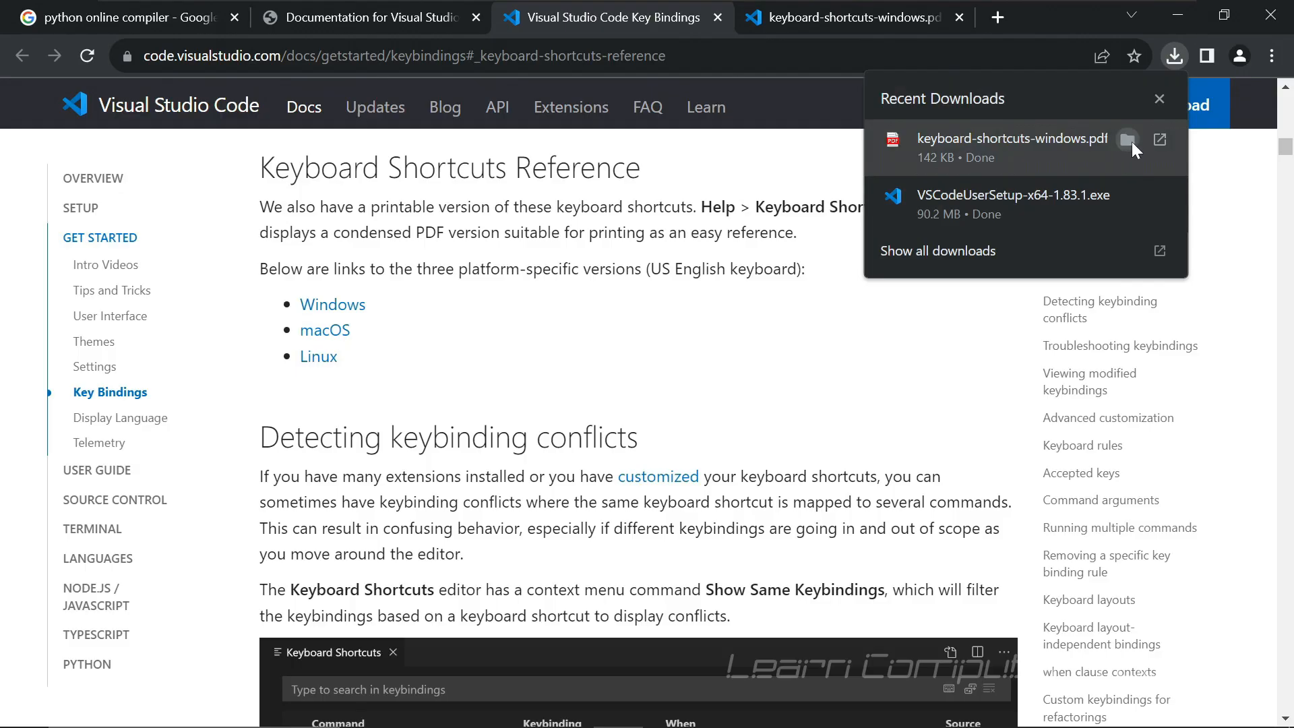
{"action": "left_click", "coordinate": [1128, 139]}
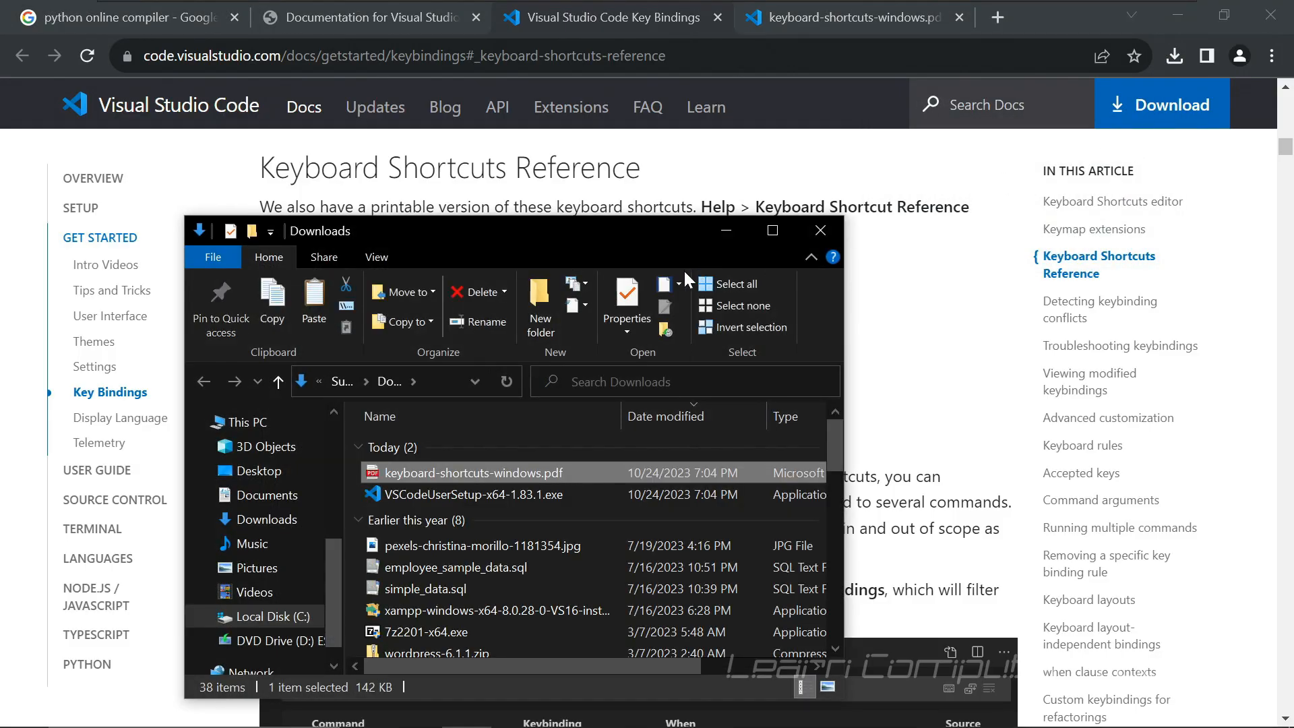
{"action": "left_click_drag", "start_coordinate": [662, 229], "coordinate": [688, 106]}
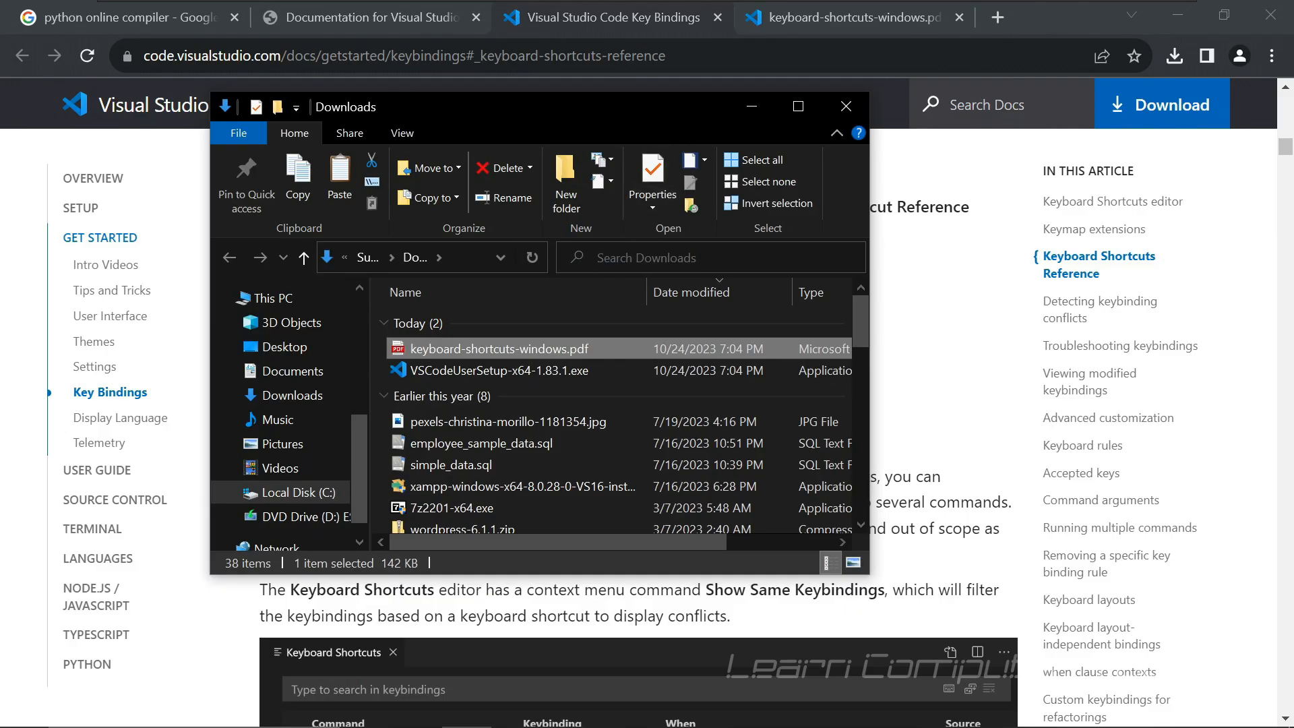
- Run VSCodeUserSetup-x64-1.83.1.exe from the Downloads folder and accept the license agreement
{"action": "left_click", "coordinate": [504, 376]}
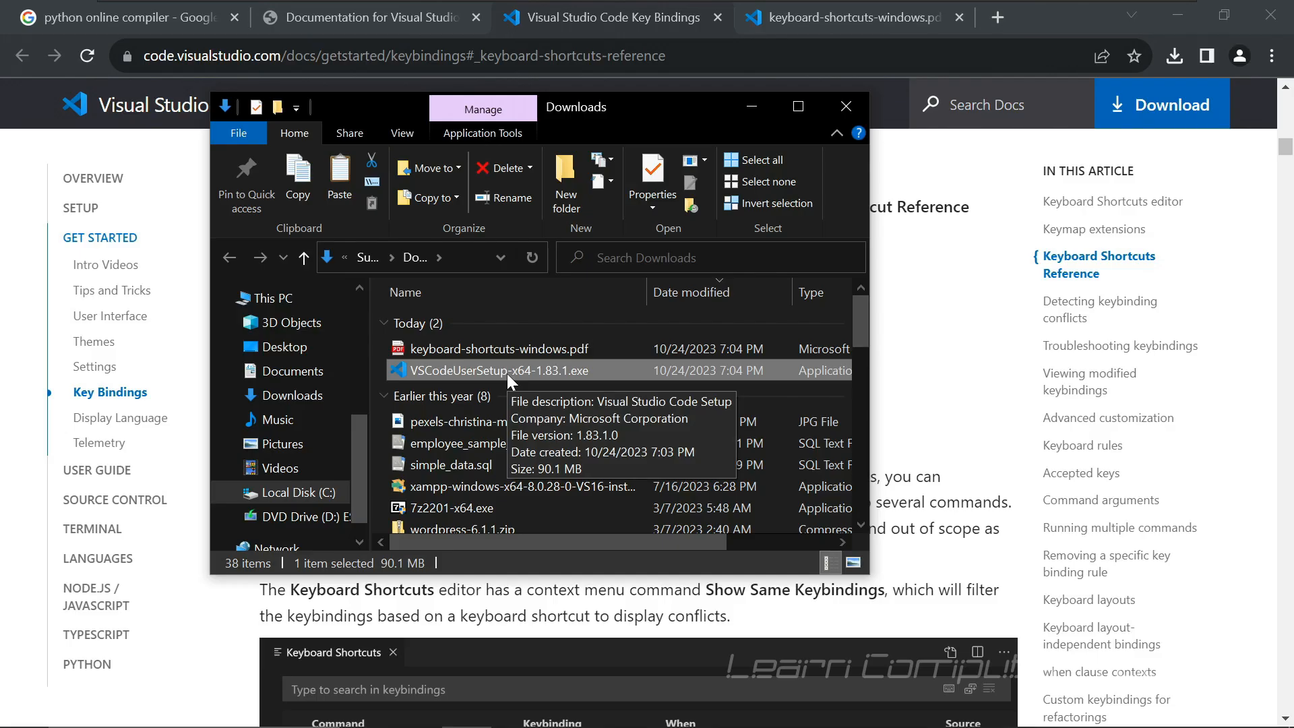
{"action": "double_click", "coordinate": [507, 371]}
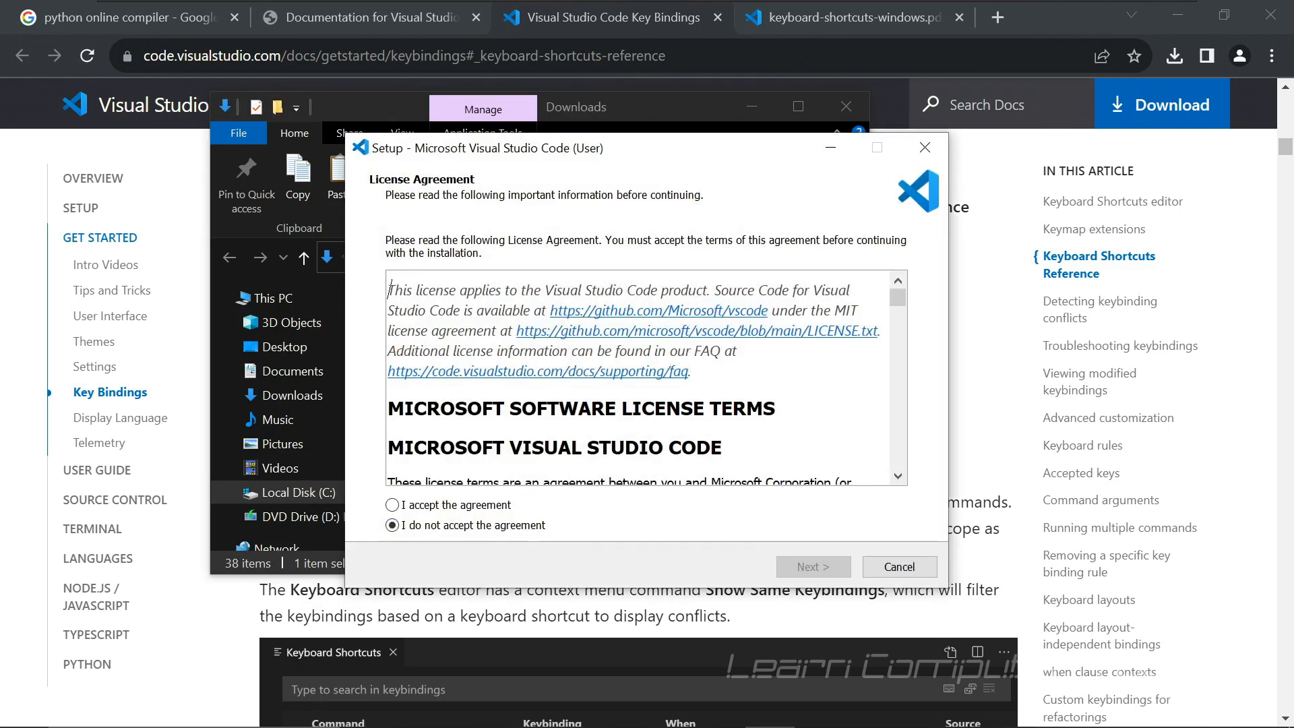
{"action": "left_click", "coordinate": [453, 507]}
{"action": "left_click", "coordinate": [811, 568]}
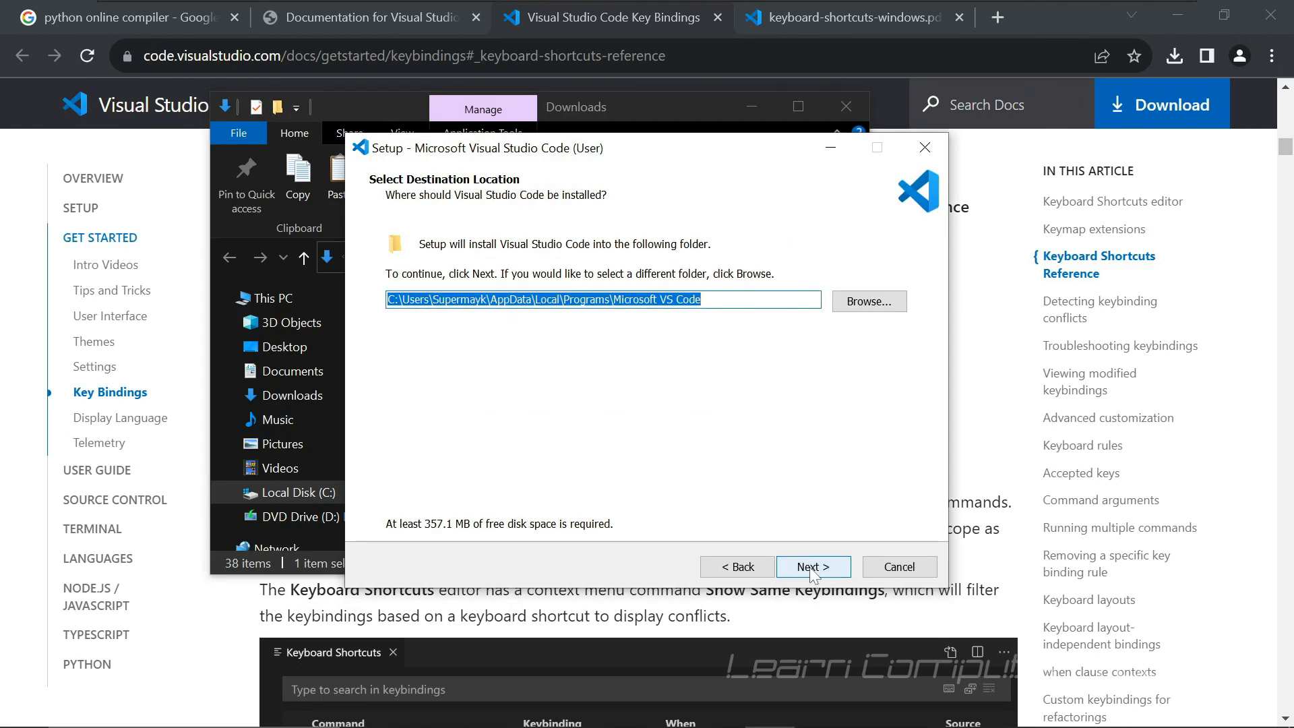
{"action": "left_click", "coordinate": [738, 566]}
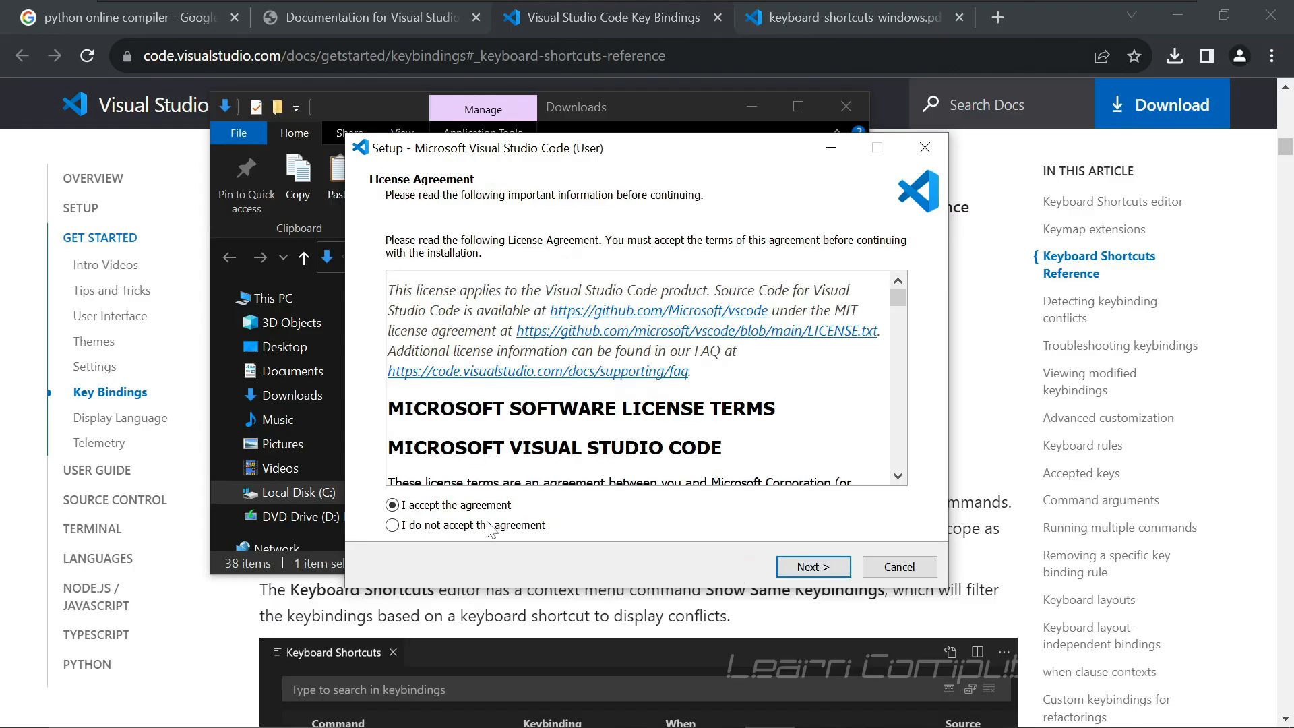
{"action": "left_click", "coordinate": [812, 567]}
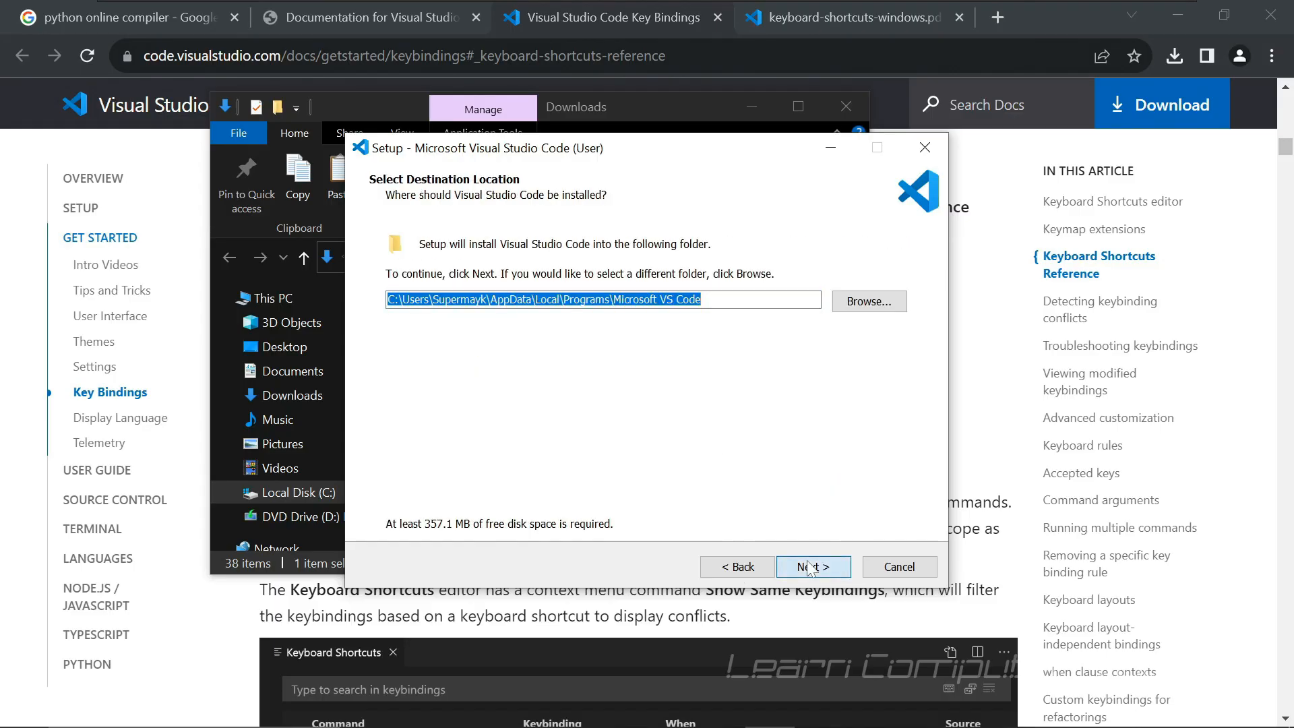
- Install Visual Studio Code with the default destination and Start Menu folder plus a desktop icon, and launch it on finishing
{"action": "left_click", "coordinate": [809, 566]}
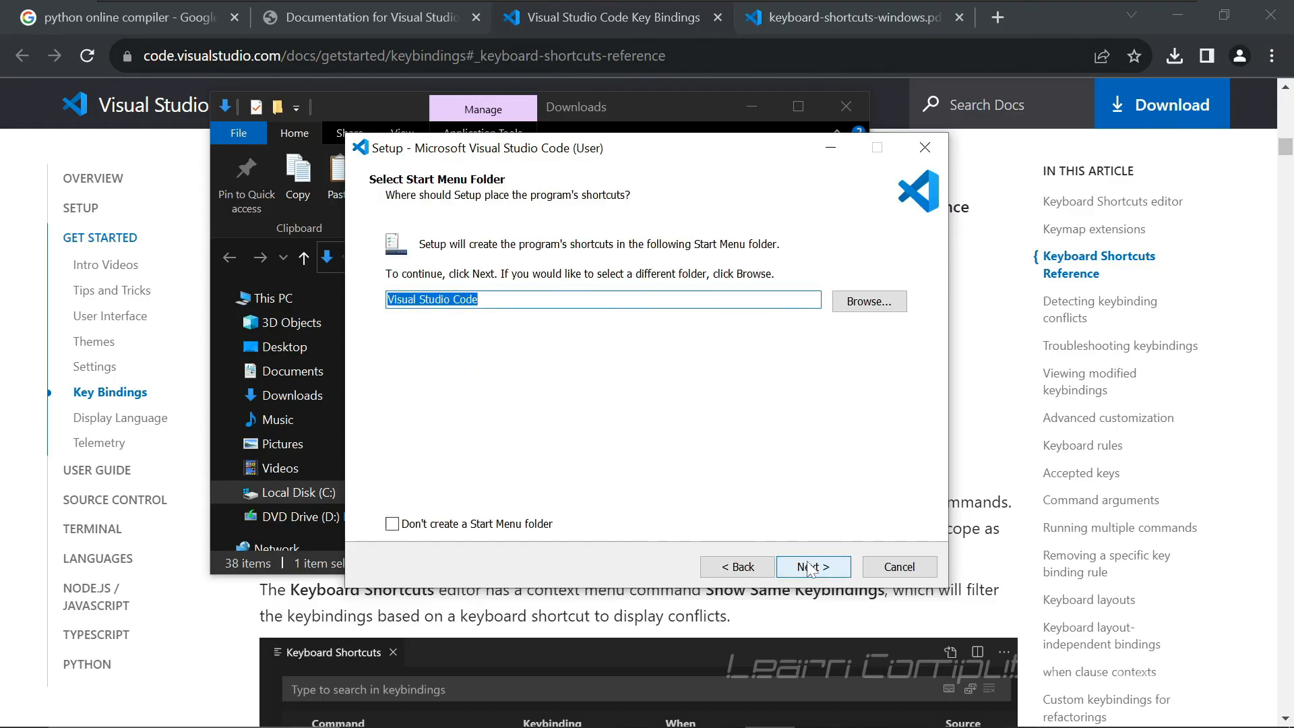
{"action": "left_click", "coordinate": [809, 567]}
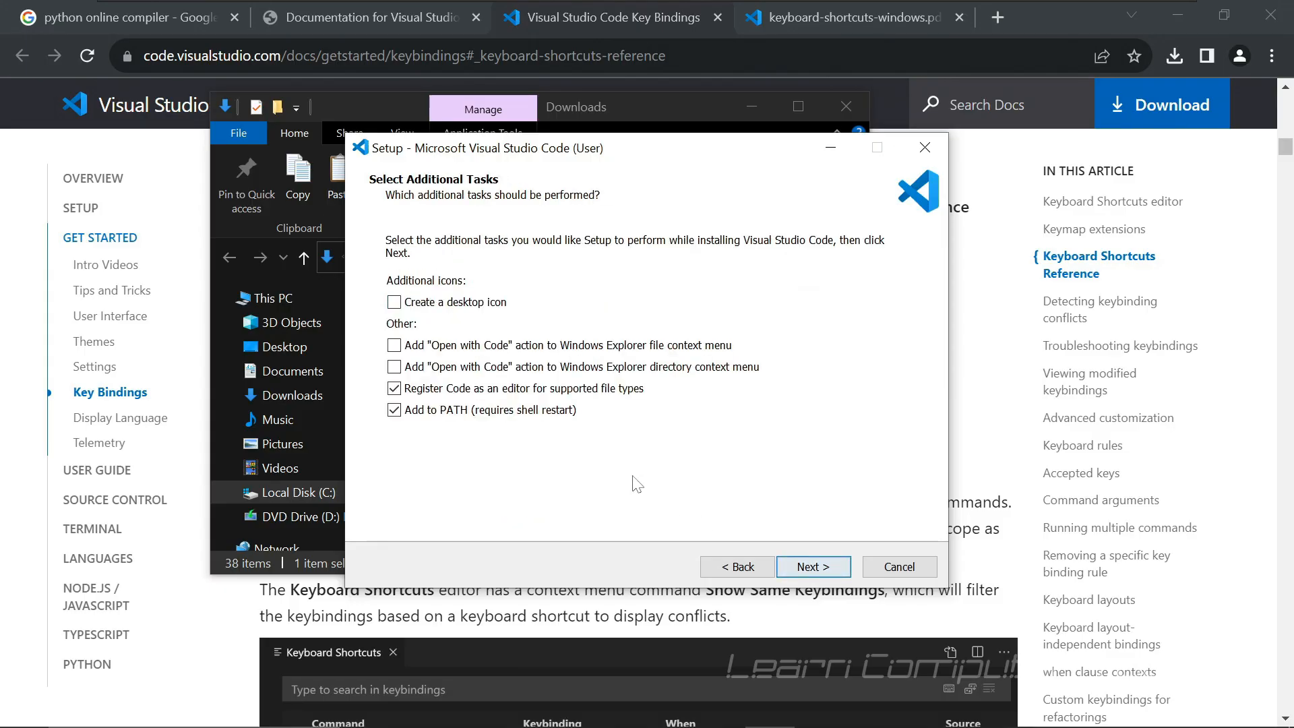
{"action": "left_click", "coordinate": [395, 302]}
{"action": "left_click", "coordinate": [799, 570]}
{"action": "left_click", "coordinate": [797, 569]}
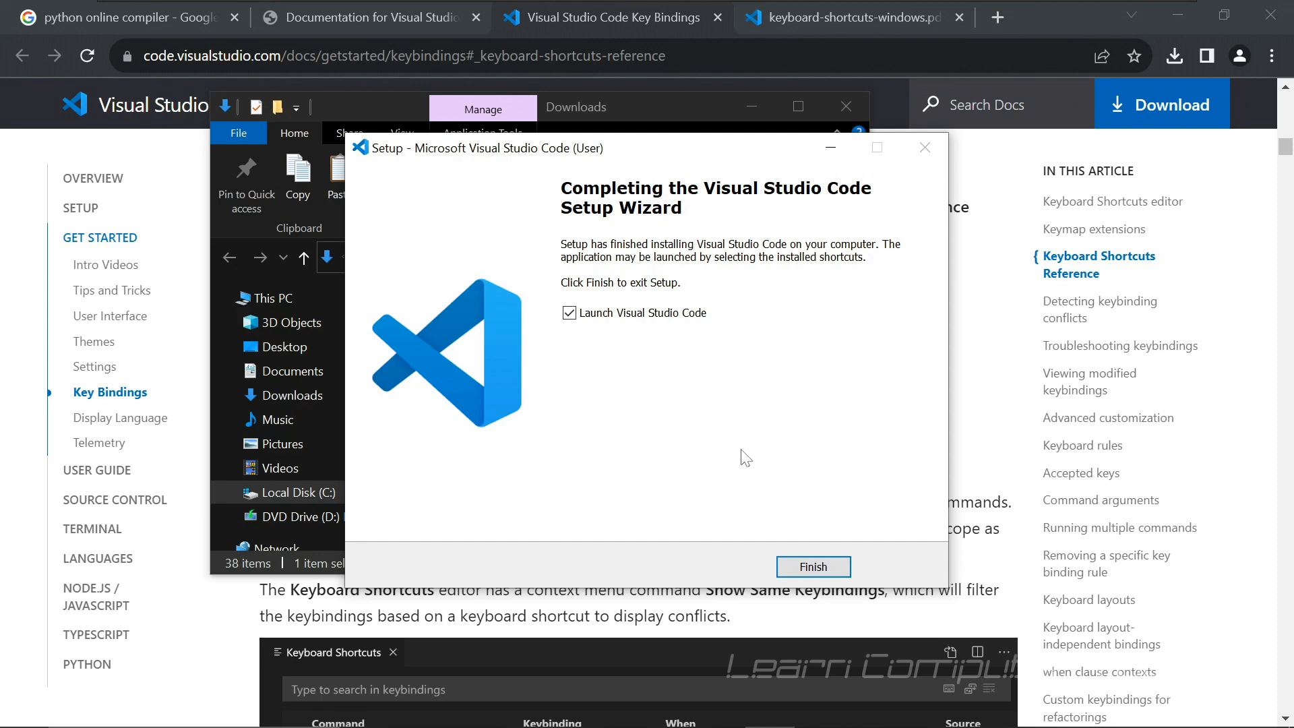
{"action": "left_click", "coordinate": [812, 566]}
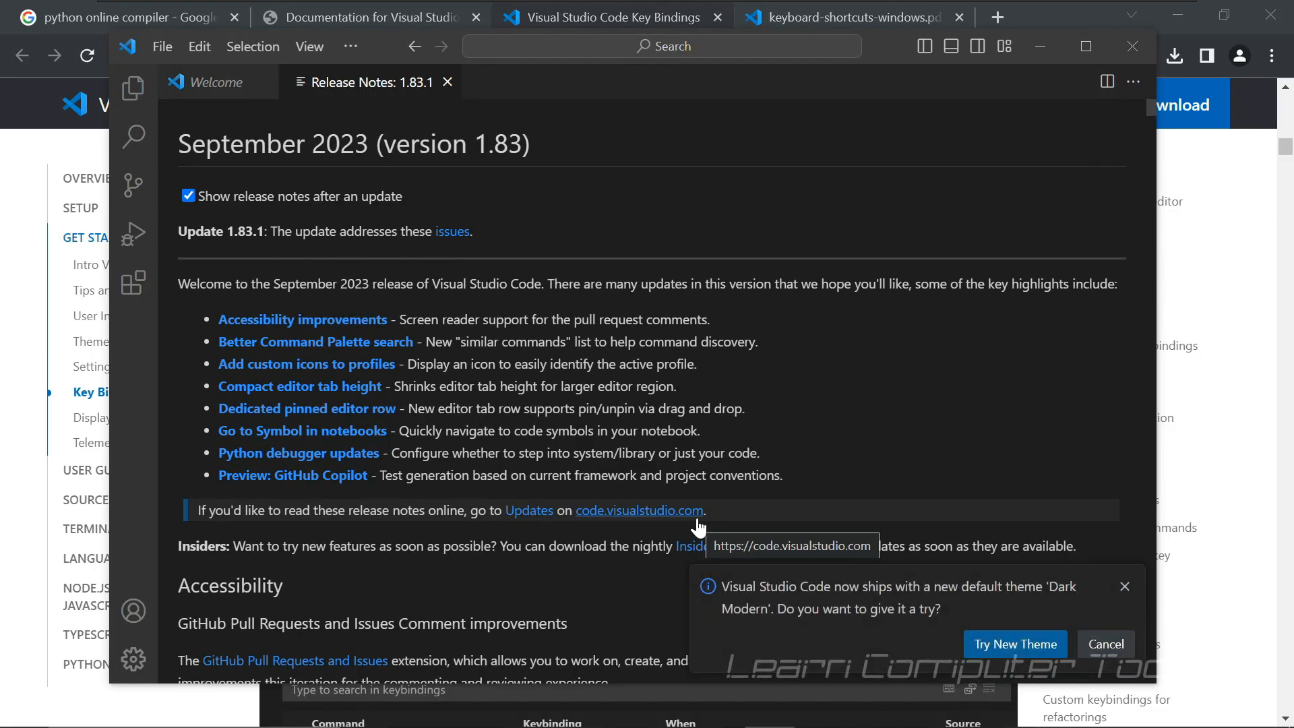
- Dismiss the Dark Modern theme notification and minimize the browser window behind the editor
{"action": "mouse_move", "coordinate": [887, 47]}
{"action": "left_mouse_down"}
{"action": "mouse_move", "coordinate": [902, 67]}
{"action": "mouse_move", "coordinate": [888, 61]}
{"action": "left_mouse_up"}
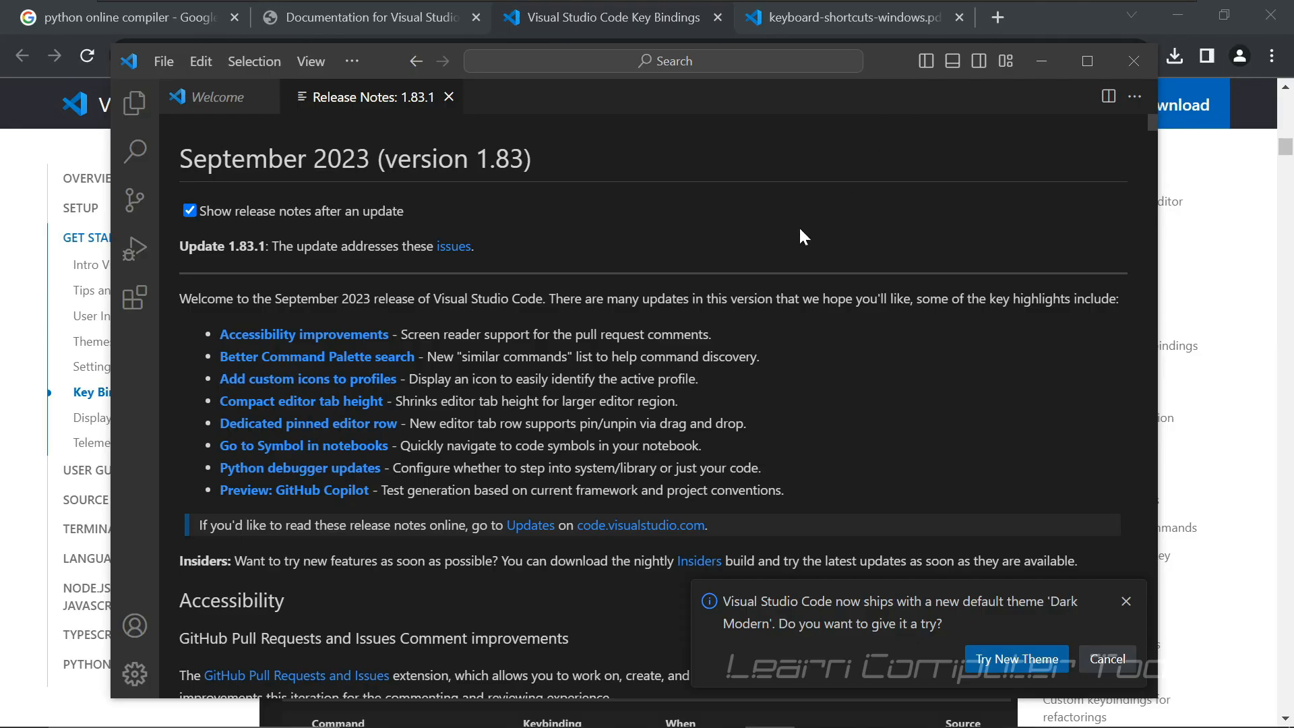
{"action": "scroll", "coordinate": [801, 238], "scroll_direction": "down", "scroll_amount": 3}
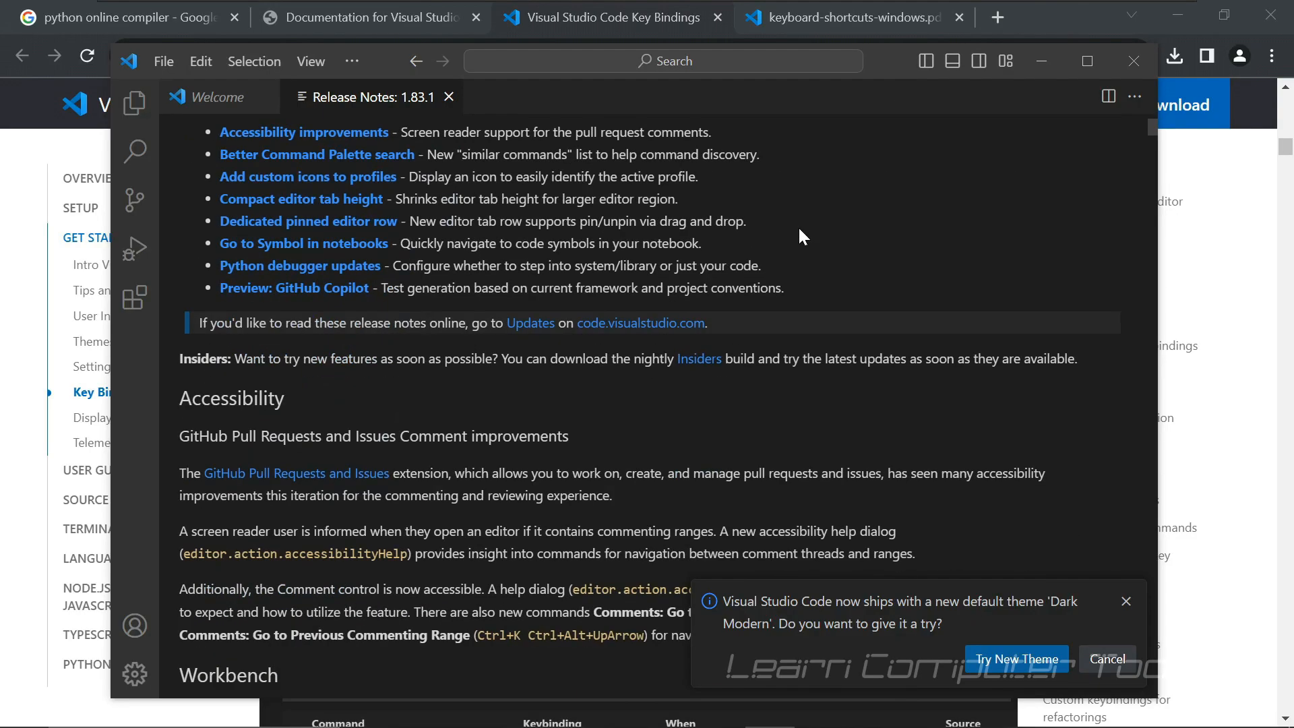
{"action": "left_click", "coordinate": [1126, 600]}
{"action": "left_click", "coordinate": [1176, 16]}
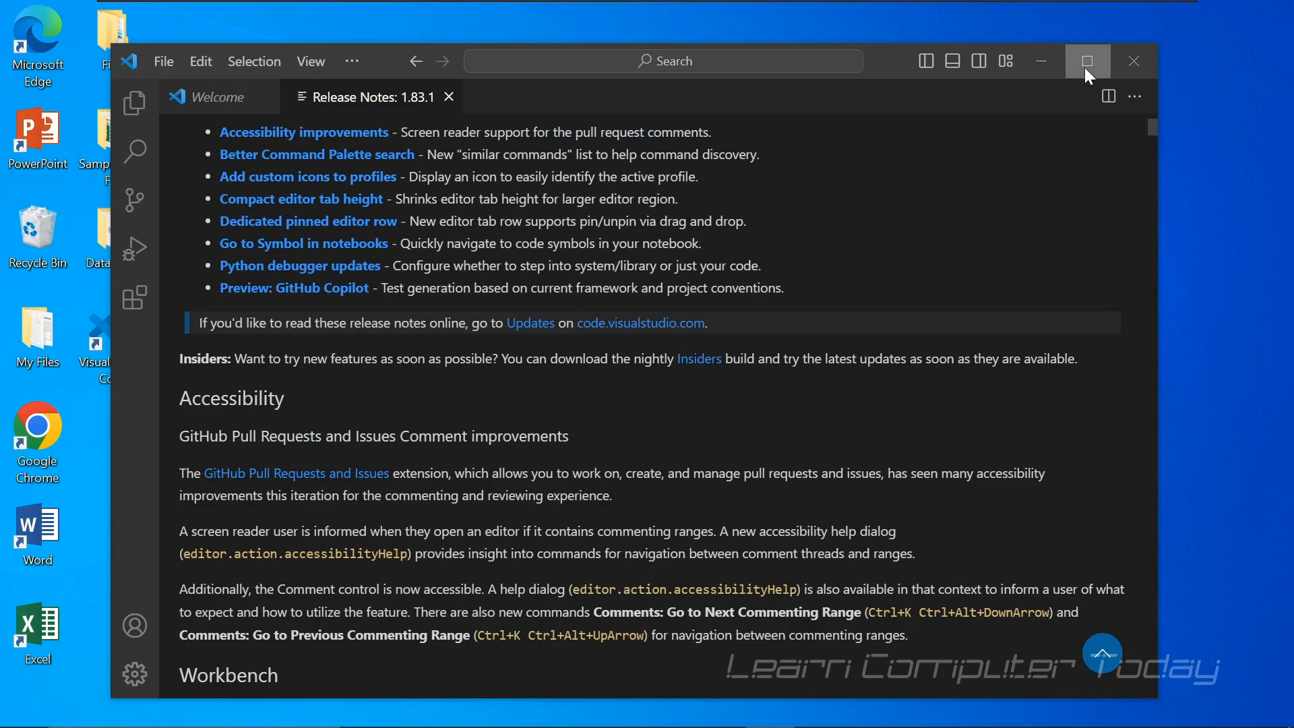
- View the editor window maximized, restore it over the desktop and return to the start of the release notes
{"action": "left_click", "coordinate": [1086, 68]}
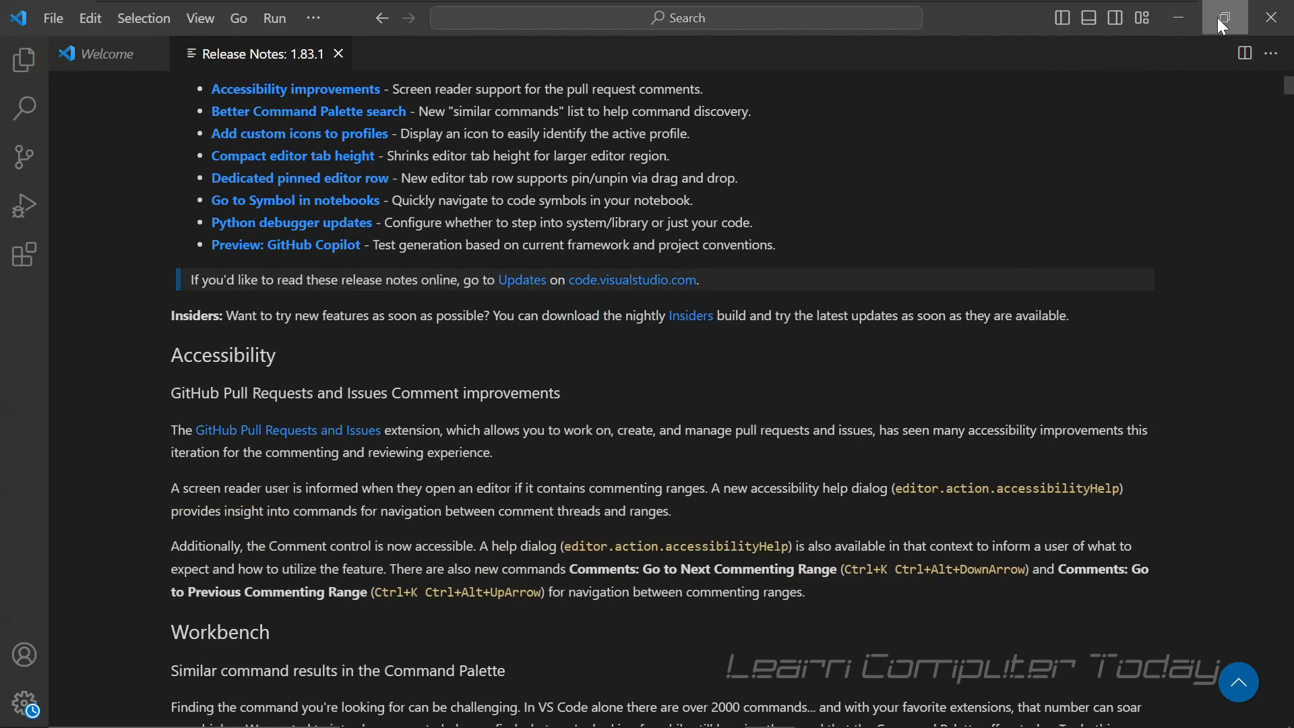
{"action": "left_click", "coordinate": [1223, 18]}
{"action": "left_click_drag", "start_coordinate": [903, 63], "coordinate": [911, 60]}
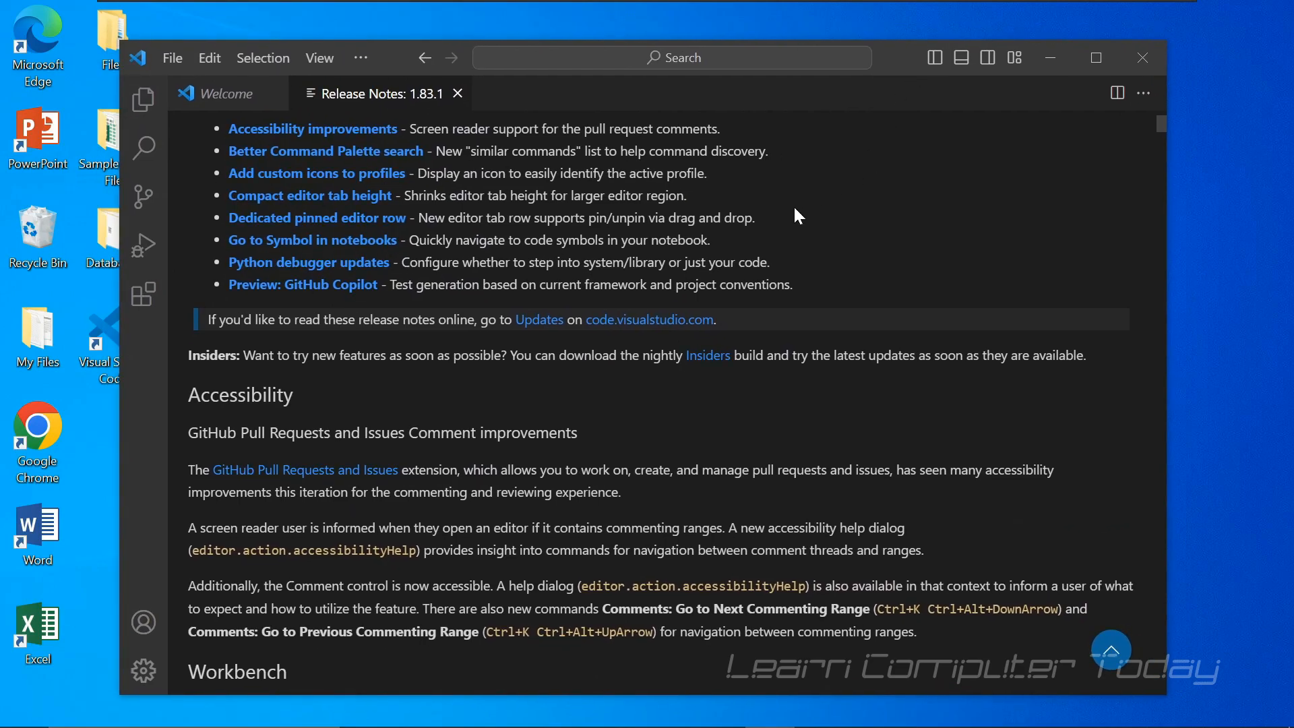
{"action": "scroll", "coordinate": [757, 228], "scroll_direction": "up", "scroll_amount": 3}
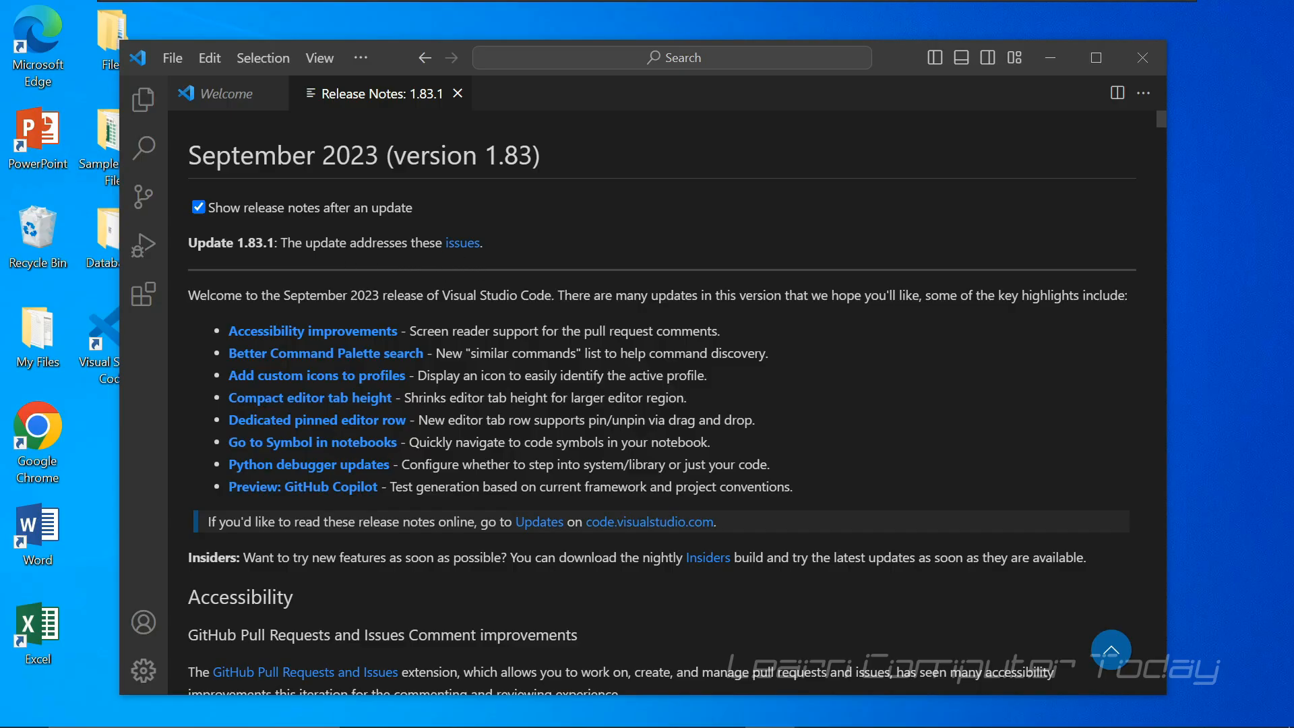
{"action": "left_click_drag", "start_coordinate": [280, 242], "coordinate": [364, 243]}
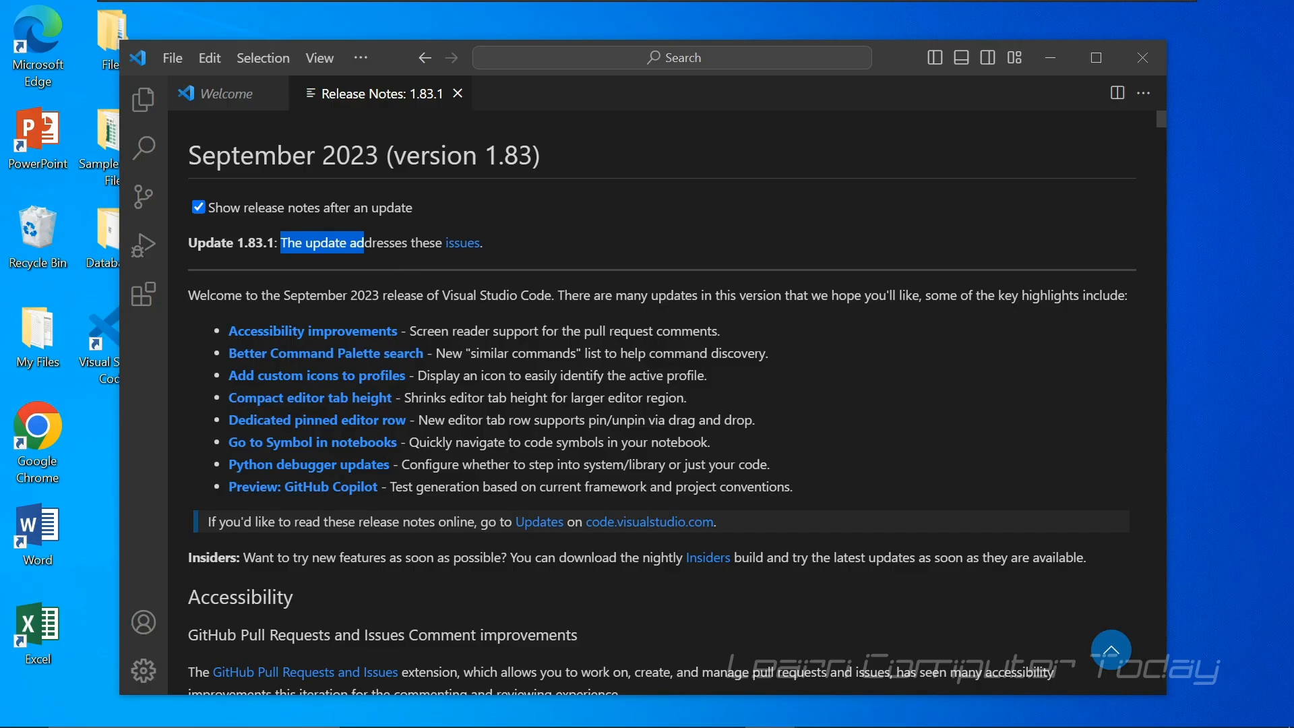
- Open the Extensions view and look through the popular extensions, such as Jupyter, C/C++ and HTML CSS Support
{"action": "left_click", "coordinate": [144, 296]}
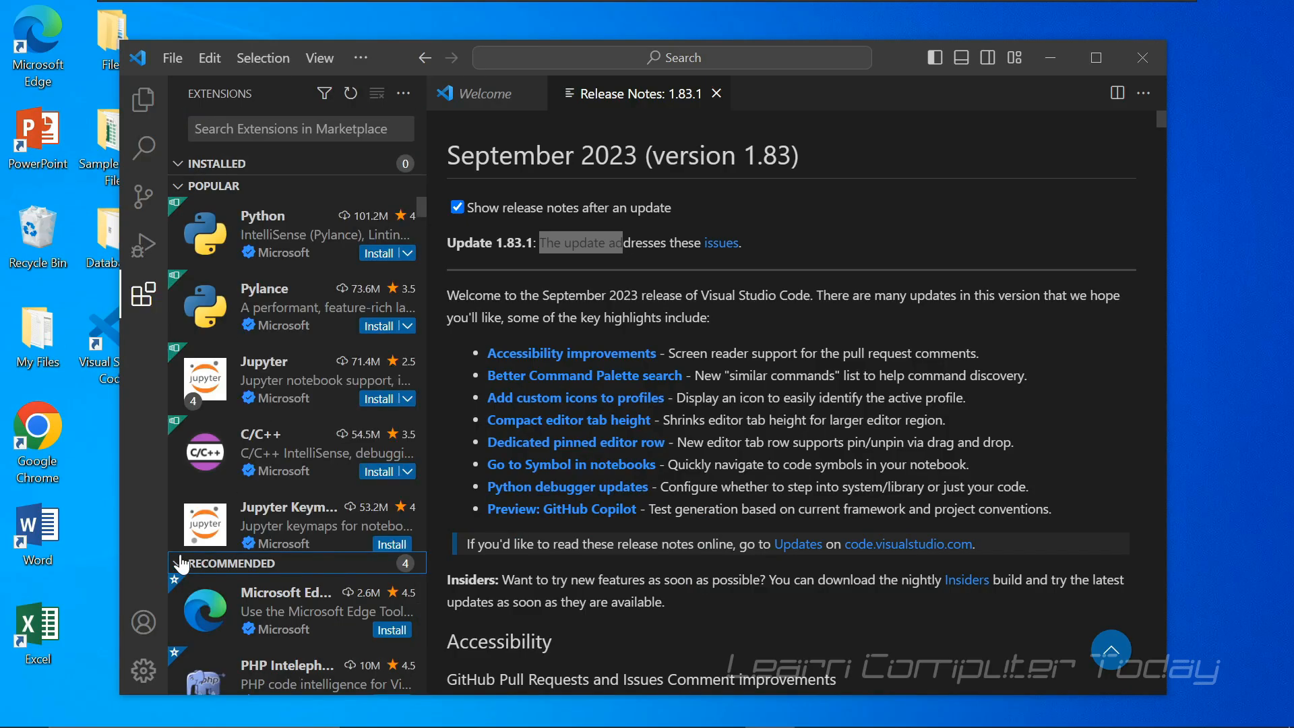
{"action": "left_click", "coordinate": [183, 166]}
{"action": "left_click", "coordinate": [182, 166]}
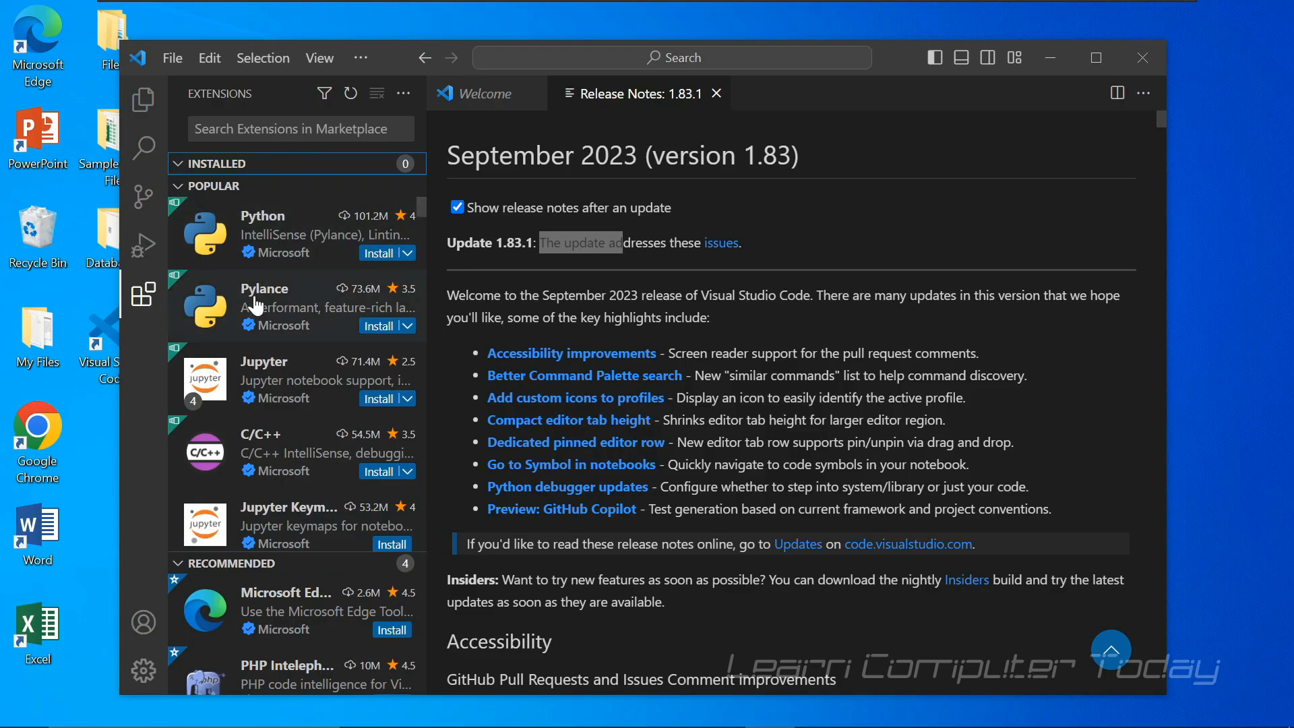
{"action": "scroll", "coordinate": [263, 300], "scroll_direction": "down", "scroll_amount": 2}
{"action": "mouse_move", "coordinate": [273, 295]}
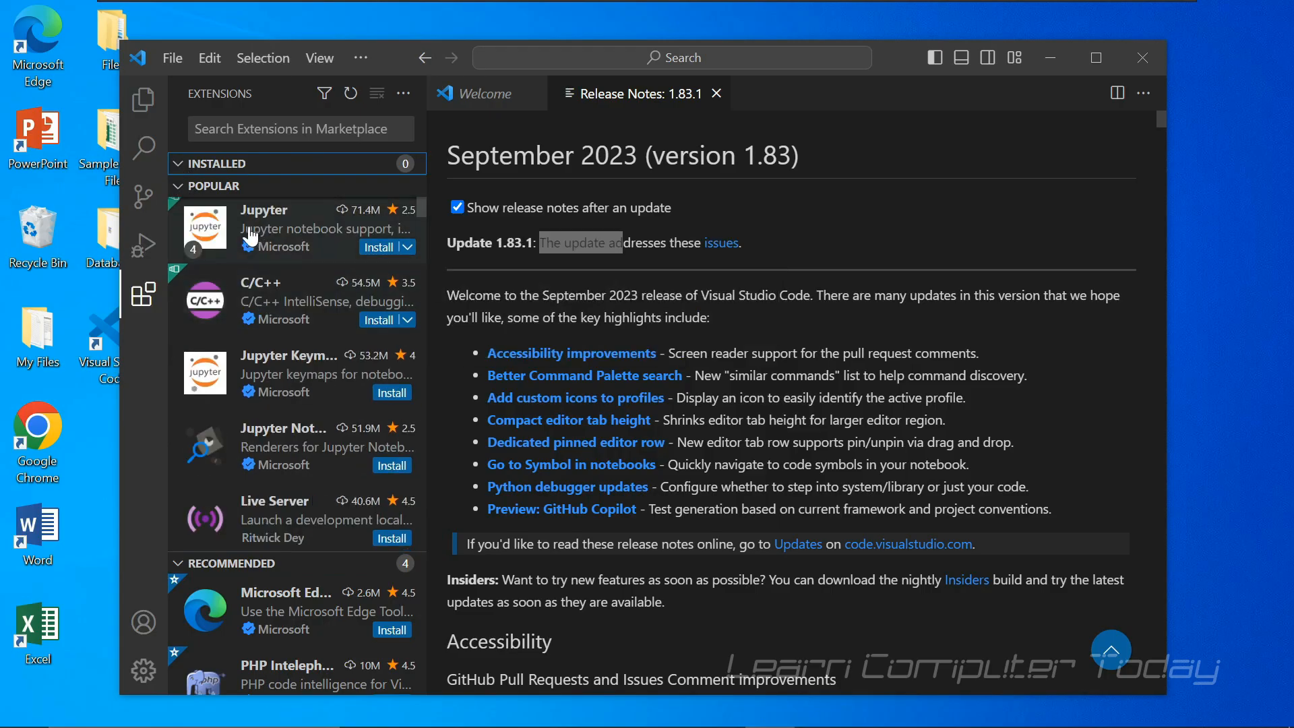
{"action": "mouse_move", "coordinate": [258, 235]}
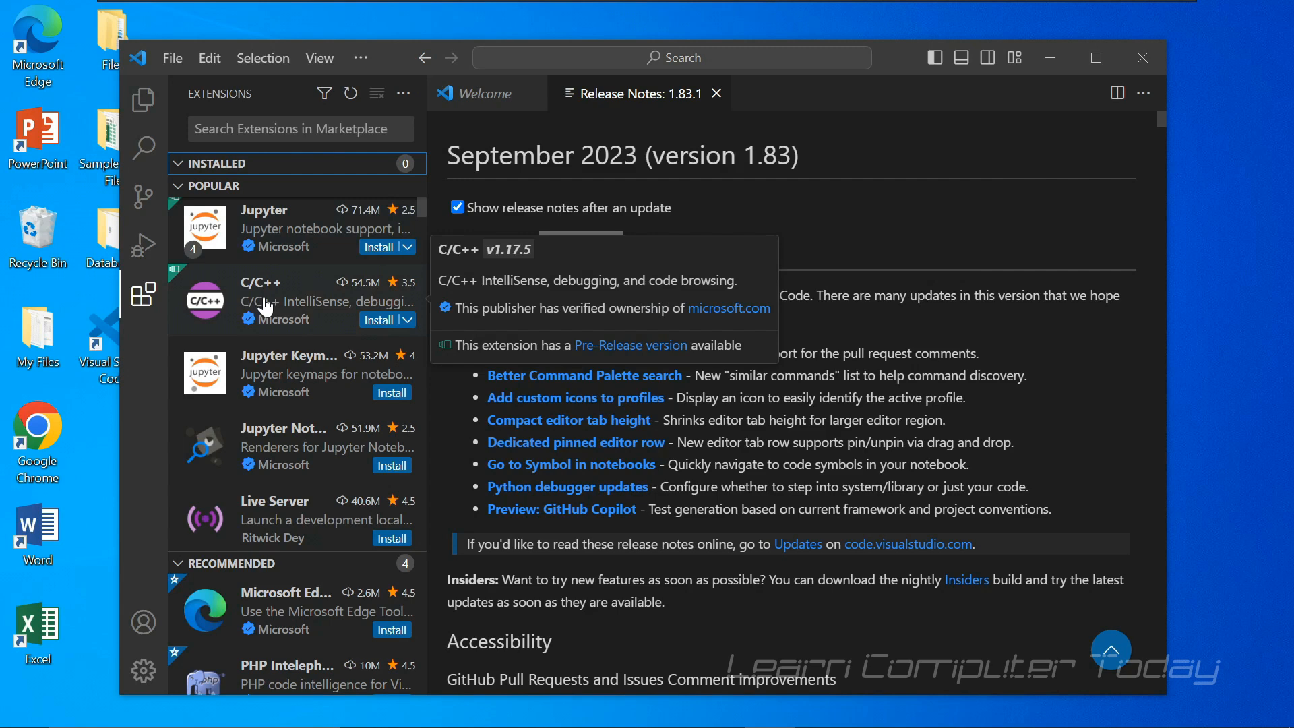
{"action": "scroll", "coordinate": [265, 306], "scroll_direction": "down", "scroll_amount": 4}
{"action": "scroll", "coordinate": [267, 304], "scroll_direction": "down", "scroll_amount": 10}
{"action": "scroll", "coordinate": [271, 301], "scroll_direction": "down", "scroll_amount": 10}
{"action": "scroll", "coordinate": [270, 301], "scroll_direction": "down", "scroll_amount": 4}
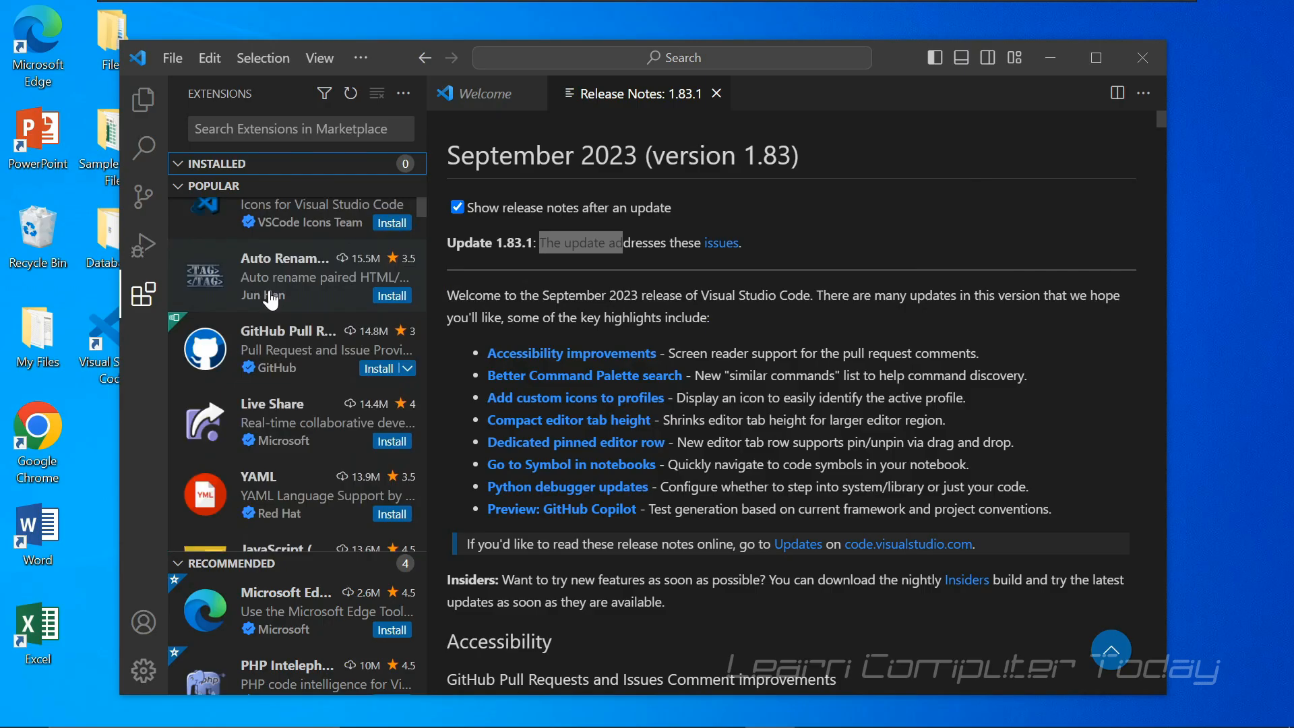
{"action": "scroll", "coordinate": [271, 300], "scroll_direction": "up", "scroll_amount": 3}
{"action": "scroll", "coordinate": [272, 299], "scroll_direction": "up", "scroll_amount": 1}
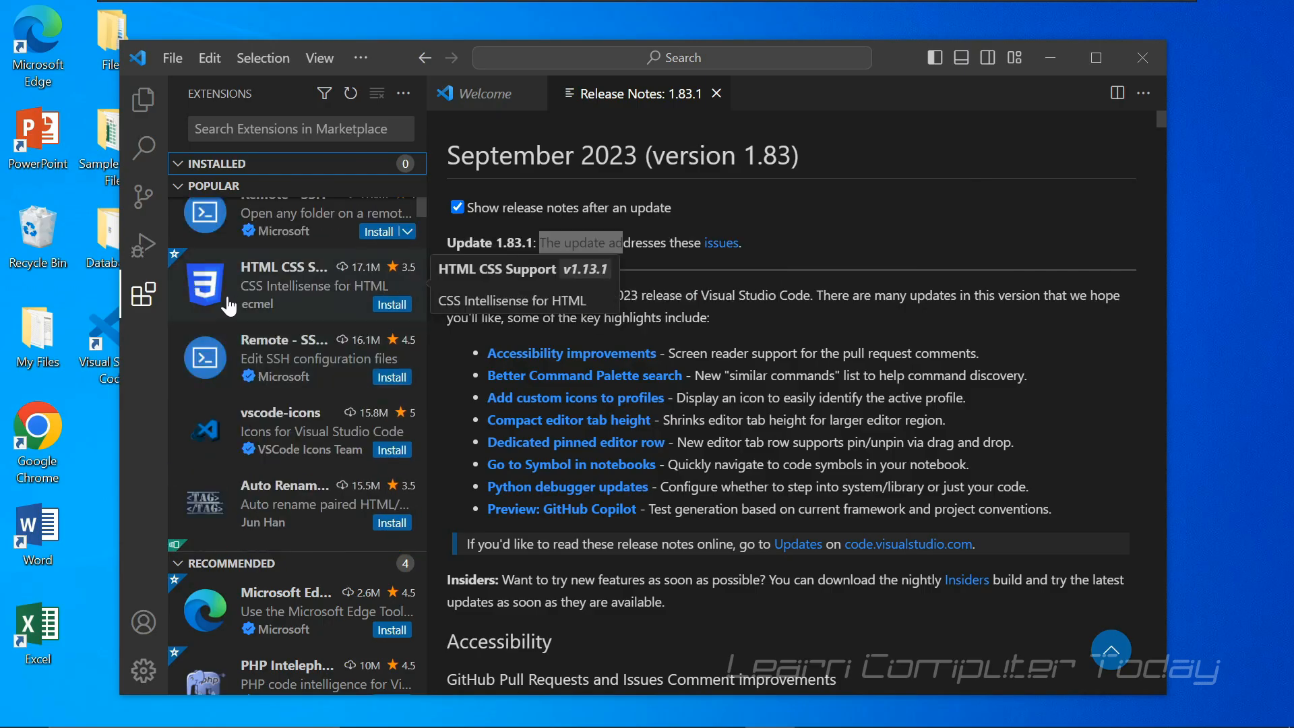
- Hide the Extensions view and read through the release notes from the key highlights to the Workbench section
{"action": "left_click", "coordinate": [147, 299]}
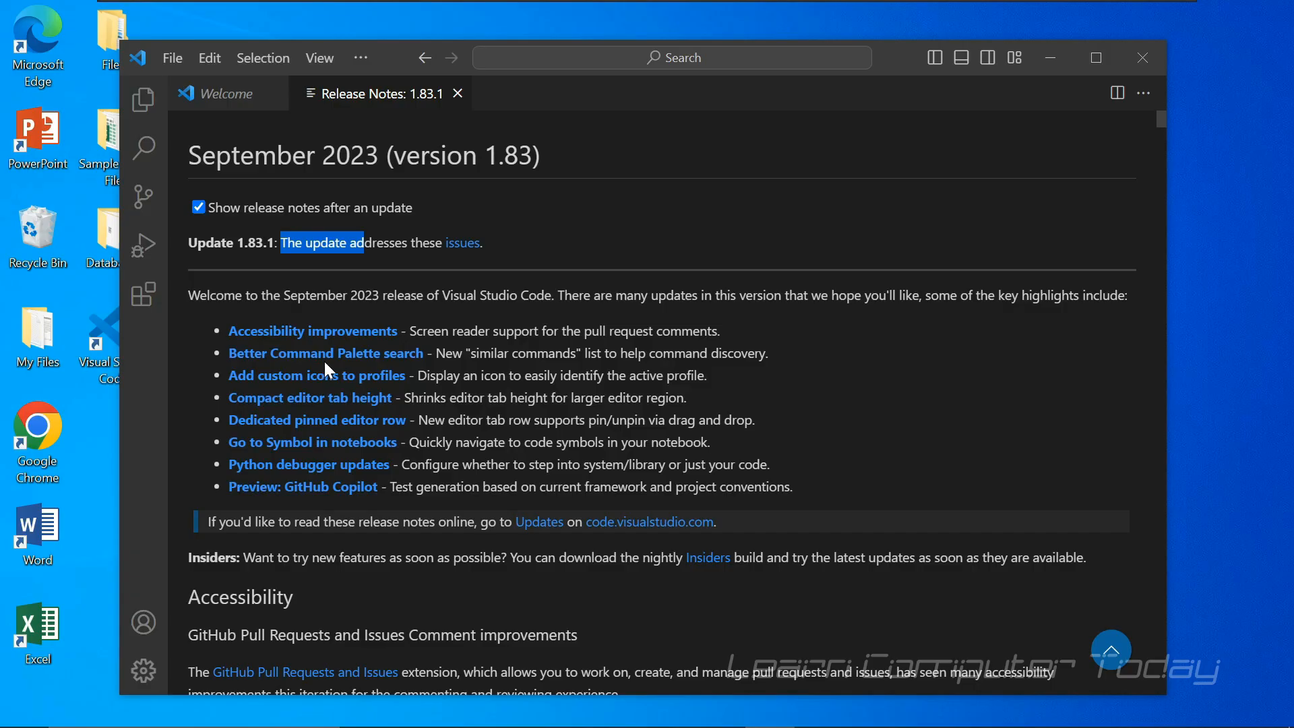
{"action": "scroll", "coordinate": [325, 362], "scroll_direction": "down", "scroll_amount": 3}
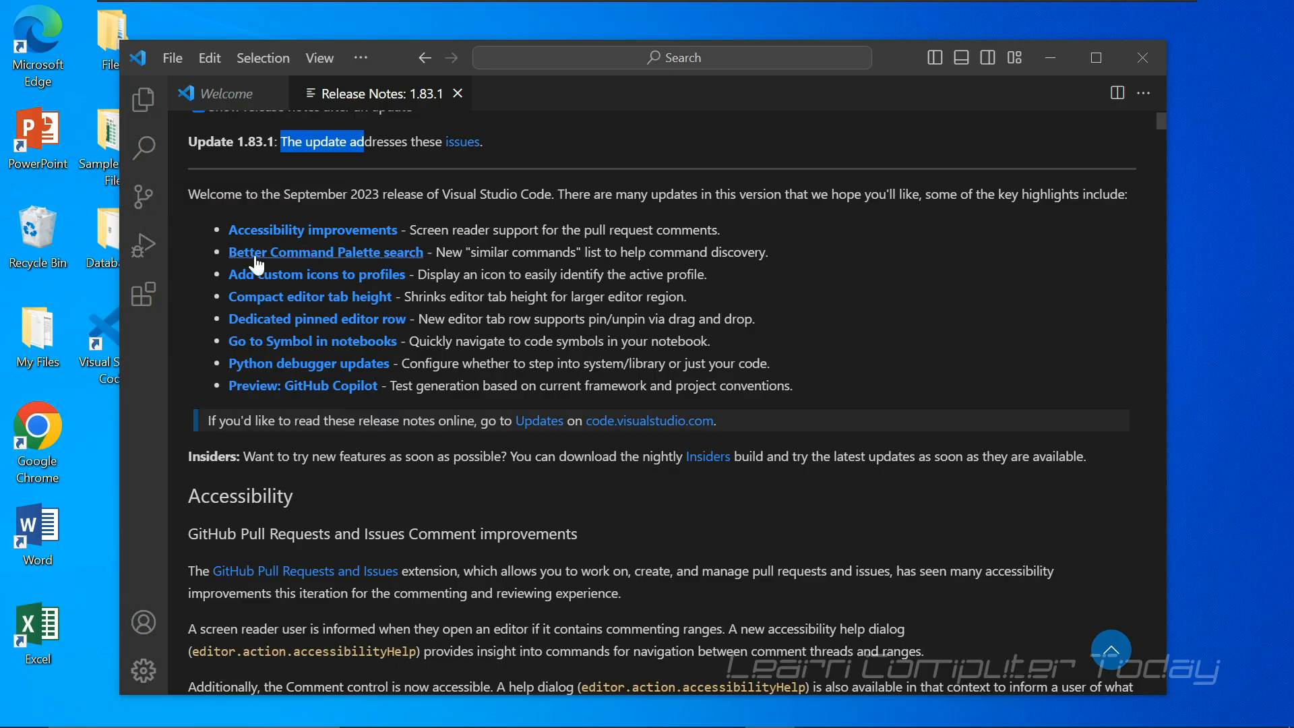
{"action": "scroll", "coordinate": [362, 281], "scroll_direction": "down", "scroll_amount": 3}
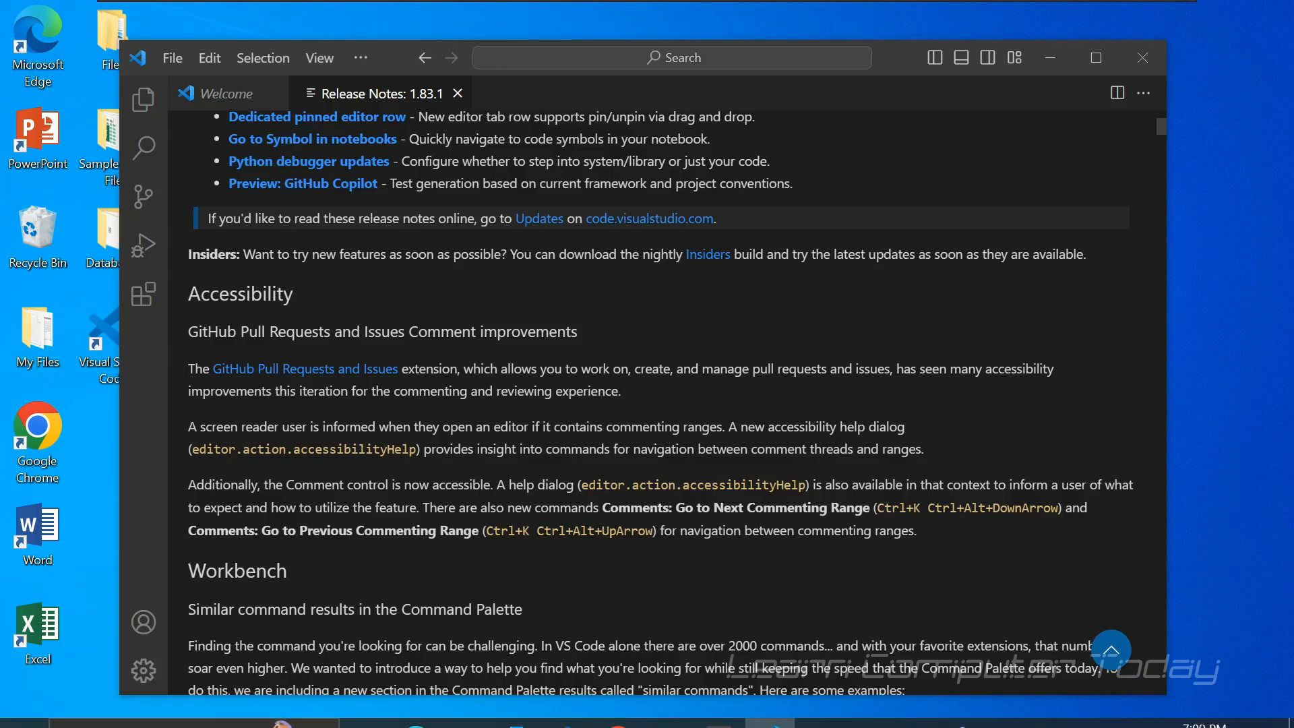
- Switch to Chrome and search Google for "visual studio" in a new tab
{"action": "left_click", "coordinate": [617, 708]}
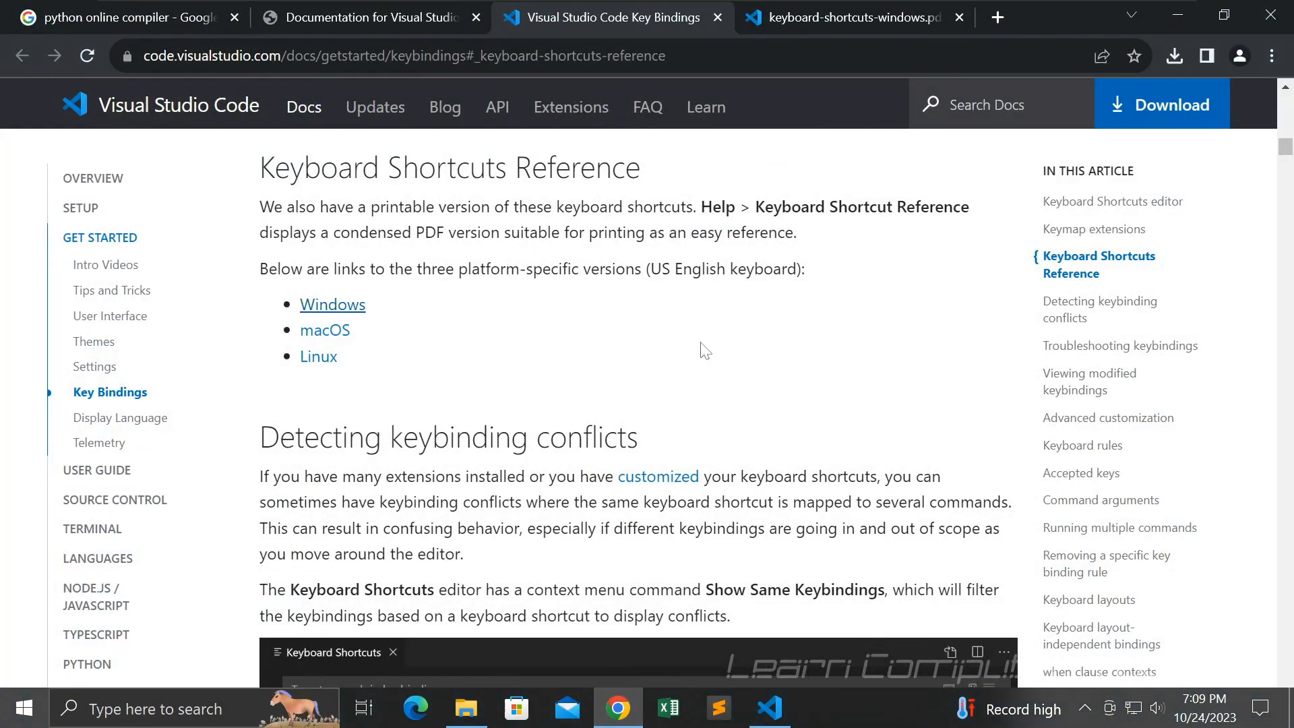
{"action": "left_click", "coordinate": [996, 18]}
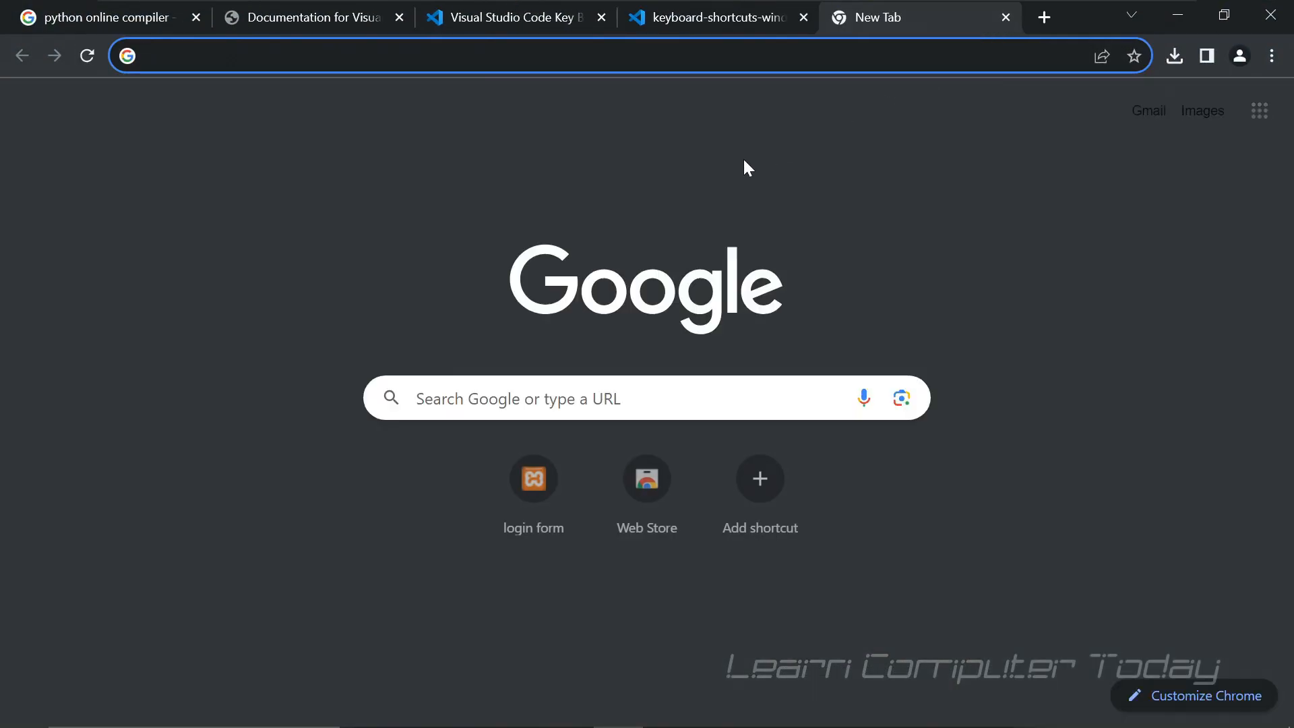
{"action": "type", "text": "visual"}
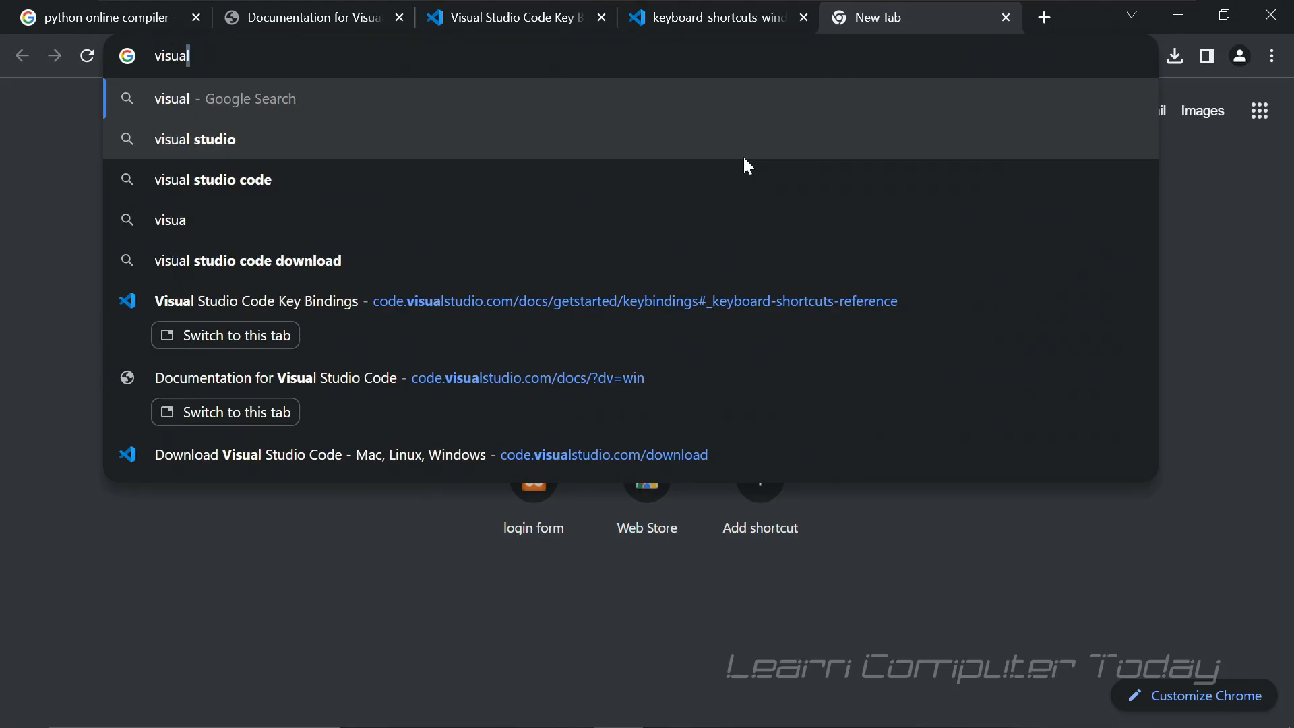
{"action": "type", "text": " studio"}
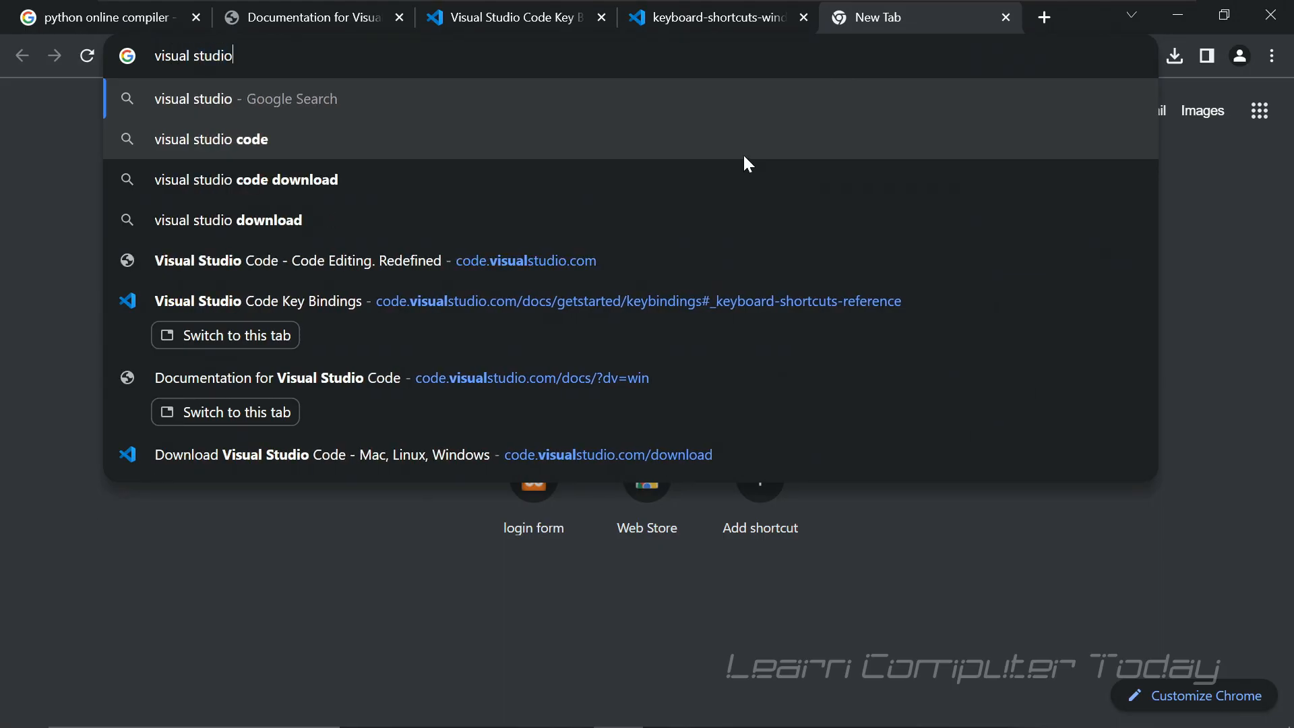
{"action": "key", "text": "Return"}
{"action": "scroll", "coordinate": [716, 239], "scroll_direction": "down", "scroll_amount": 4}
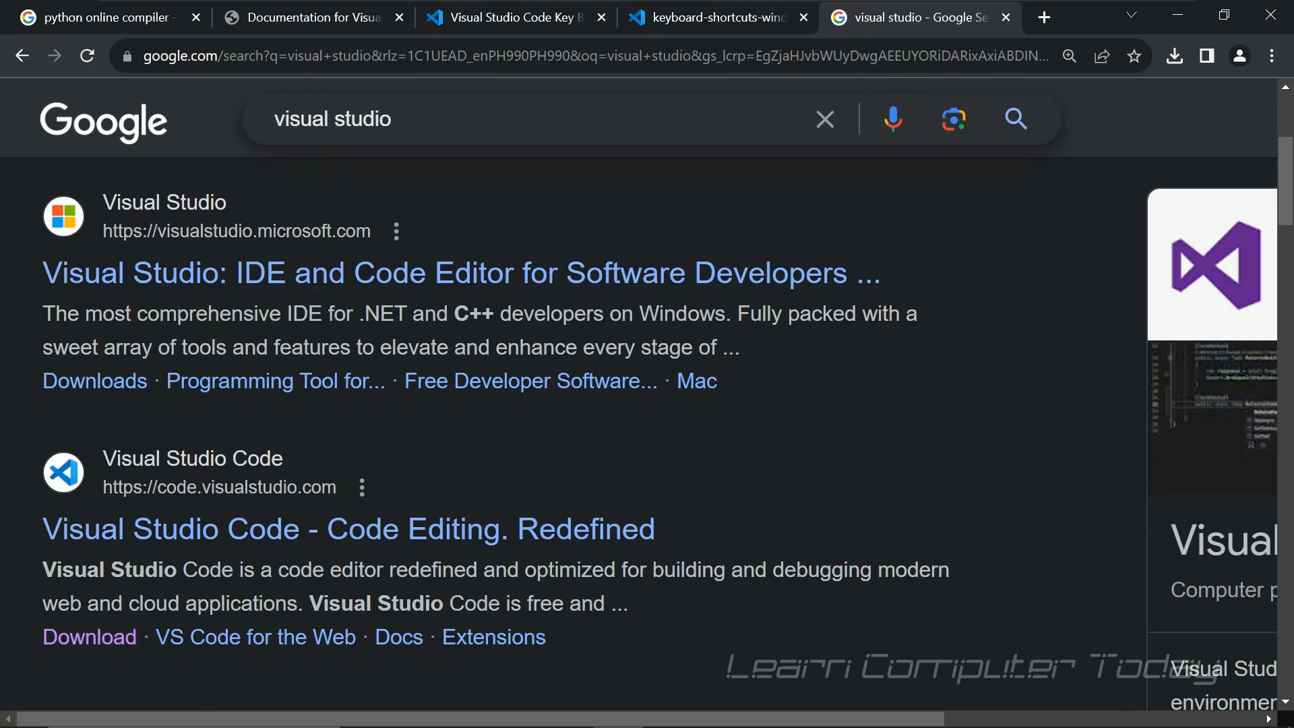
- Try a Google search for "visual studio code" and return to the search for "visual studio"
{"action": "left_click", "coordinate": [393, 119]}
{"action": "type", "text": "code"}
{"action": "key", "text": "Return"}
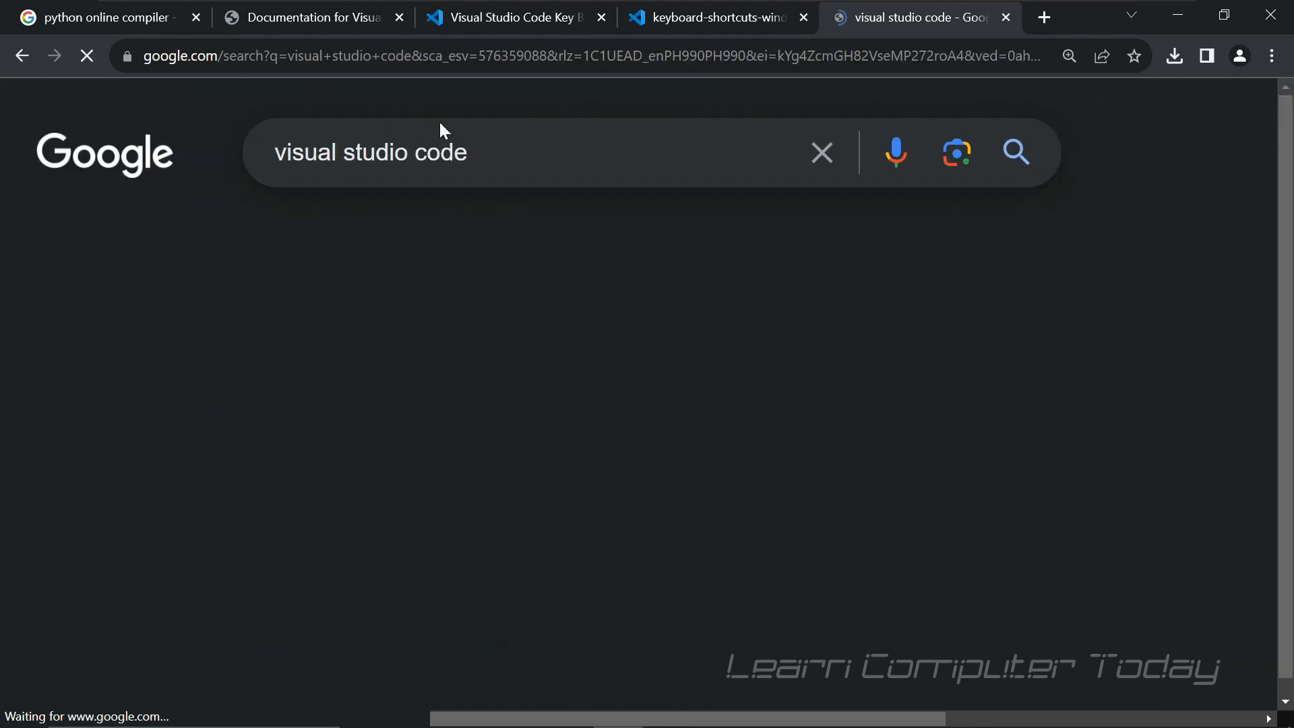
{"action": "left_click_drag", "start_coordinate": [475, 153], "coordinate": [409, 154]}
{"action": "key", "text": "BackSpace"}
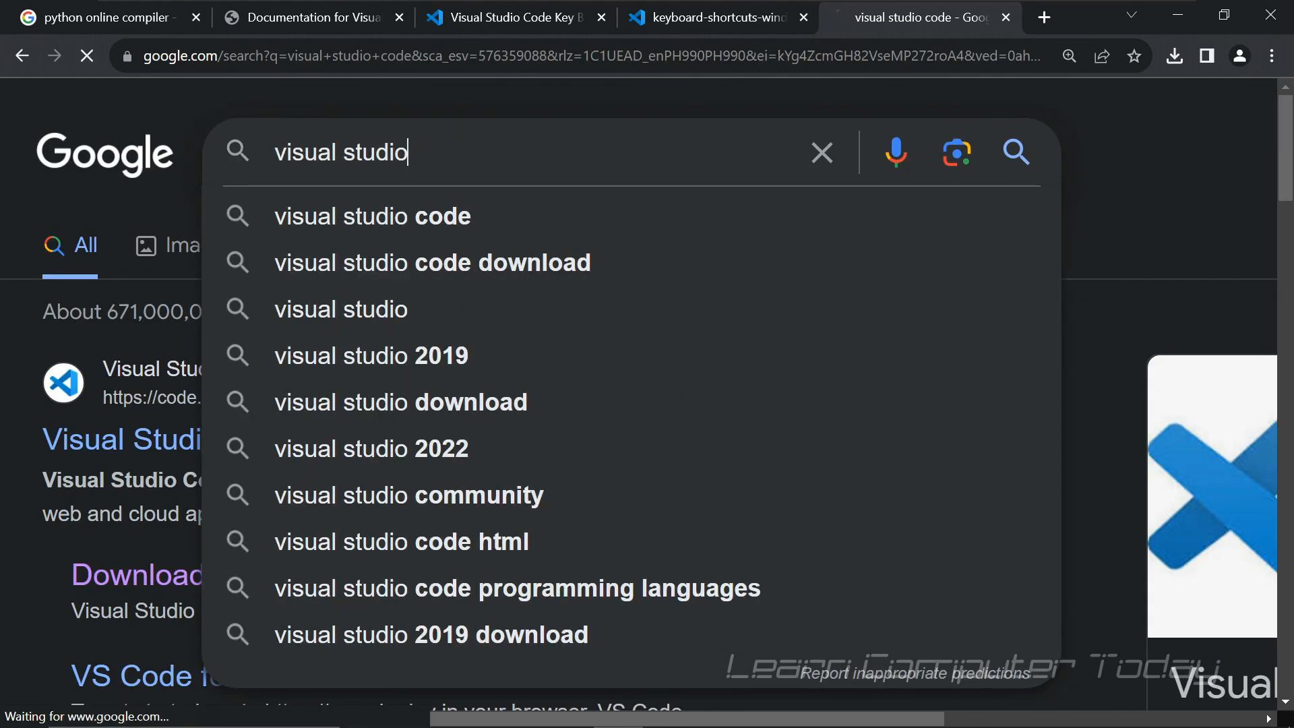
{"action": "key", "text": "Return"}
- Open the "Visual Studio: IDE and Code Editor for Software Developers" result and look over its home page
{"action": "scroll", "coordinate": [430, 214], "scroll_direction": "down", "scroll_amount": 3}
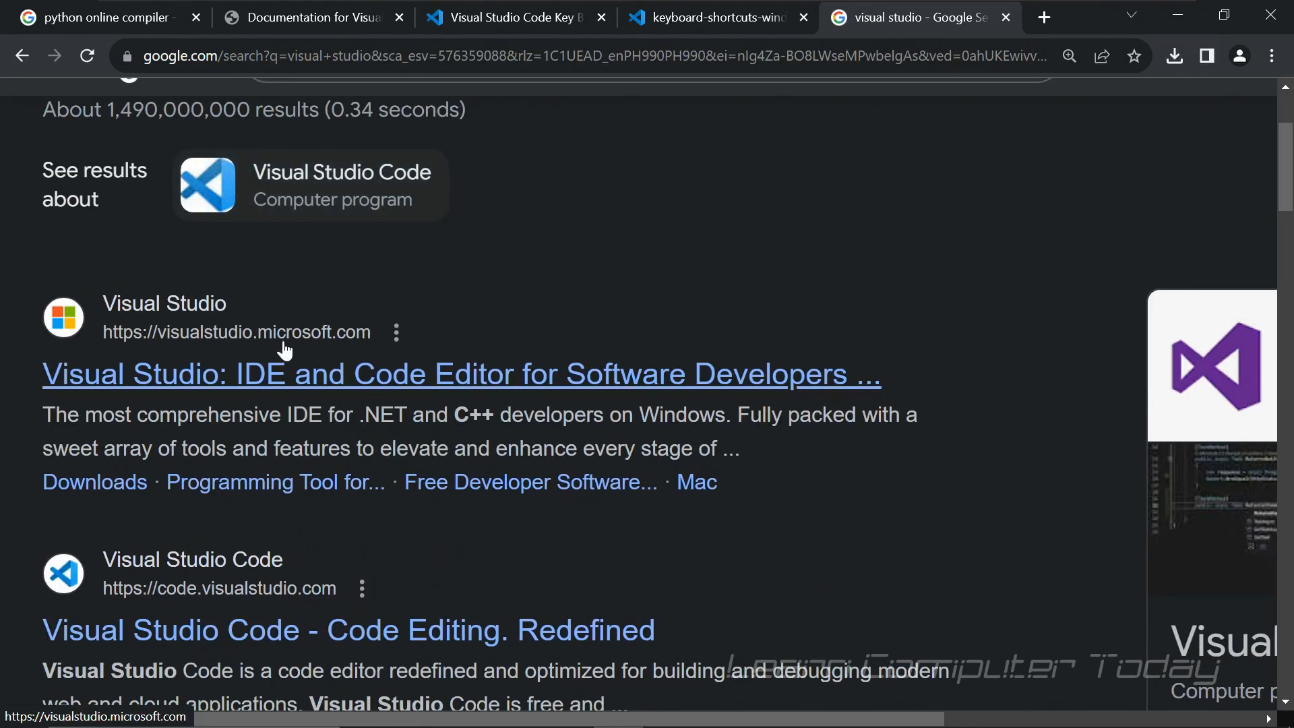
{"action": "left_click", "coordinate": [303, 375]}
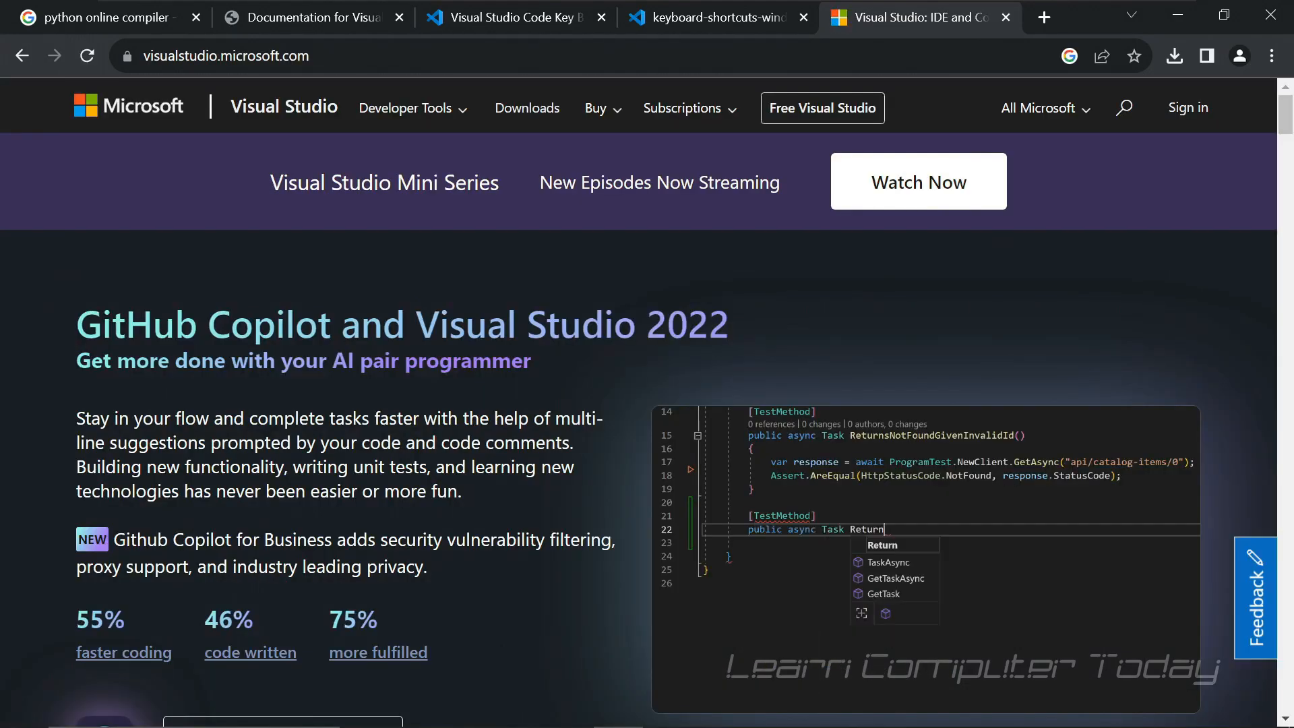
{"action": "scroll", "coordinate": [647, 404], "scroll_direction": "down", "scroll_amount": 3}
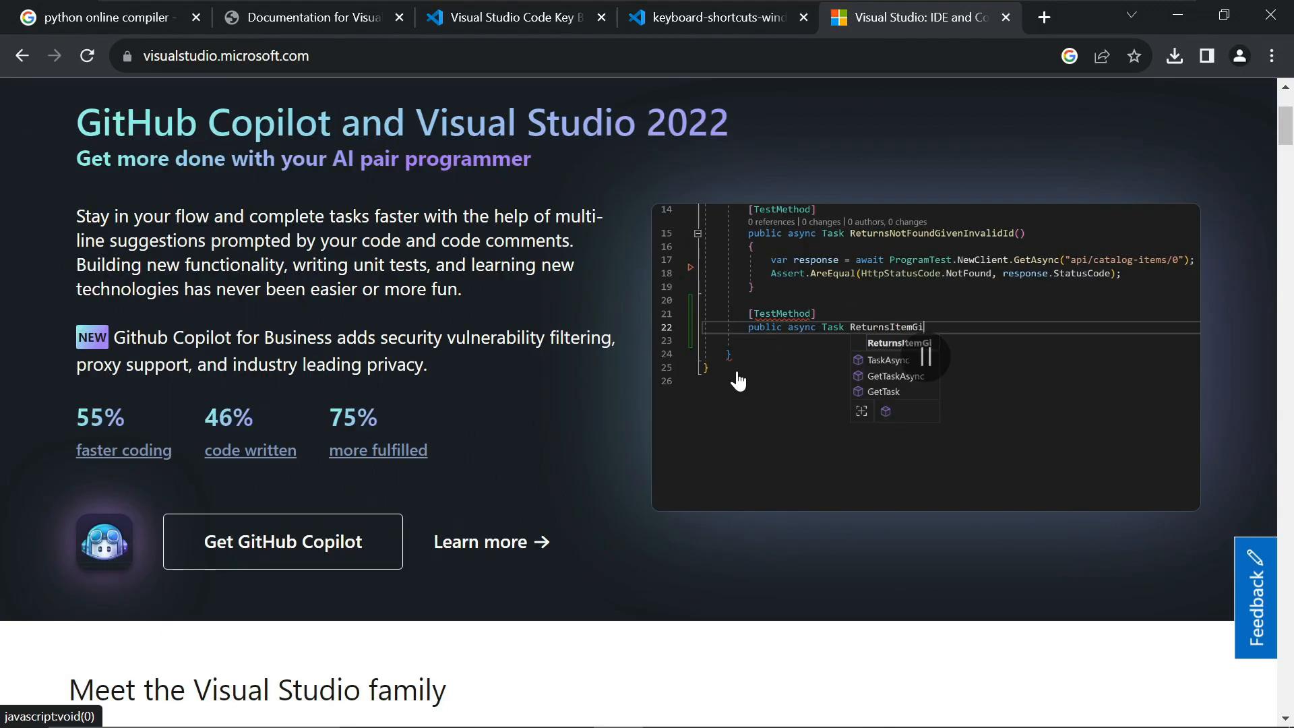
- View the "Meet the Visual Studio family" section of the home page and dismiss the "Join the coding revolution!" sign-up pop-up
{"action": "scroll", "coordinate": [738, 381], "scroll_direction": "down", "scroll_amount": 3}
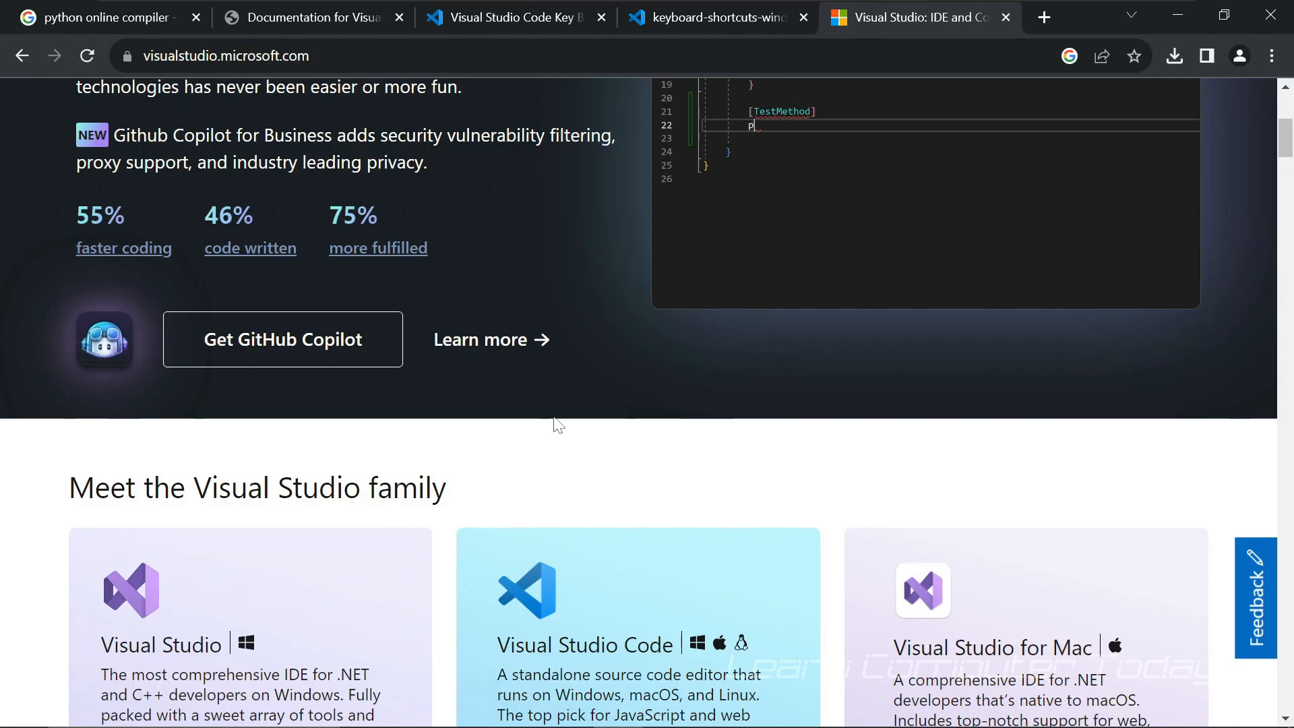
{"action": "scroll", "coordinate": [558, 424], "scroll_direction": "down", "scroll_amount": 3}
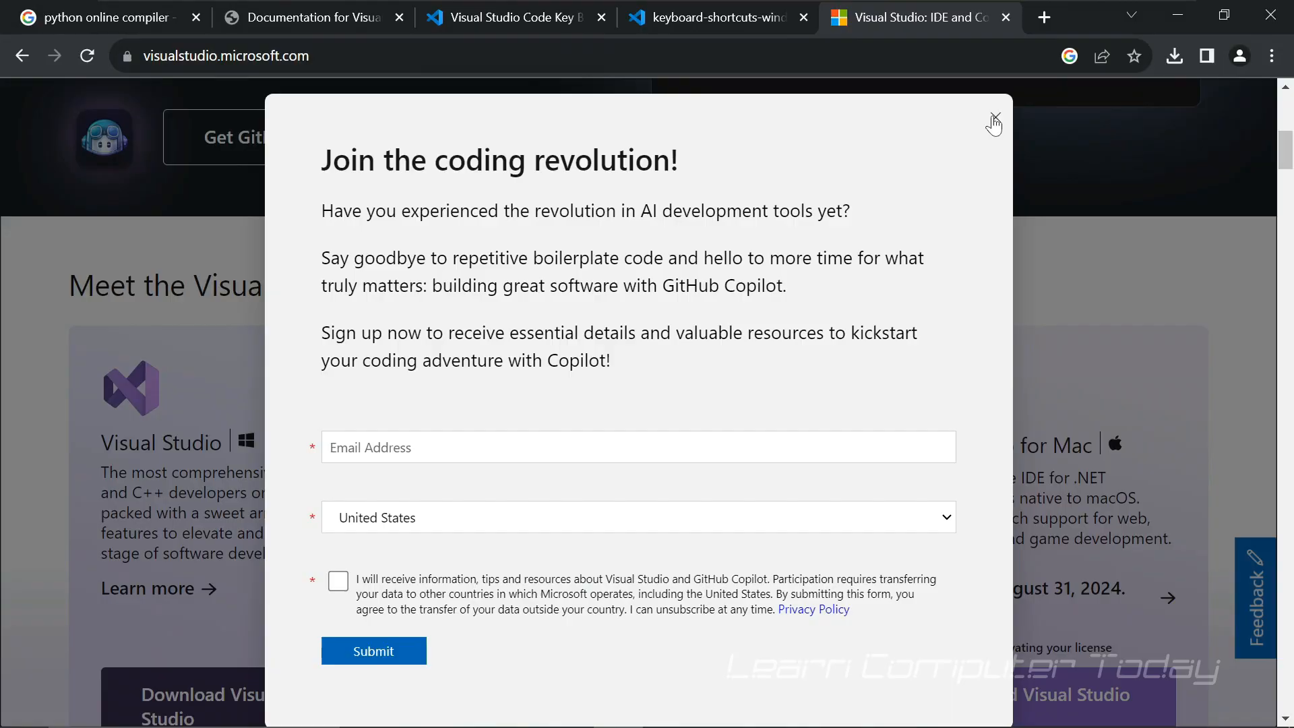
{"action": "left_click", "coordinate": [995, 118]}
- Search Google for "who owns github?" in a new tab, read the answer and close that tab
{"action": "left_click", "coordinate": [1042, 17]}
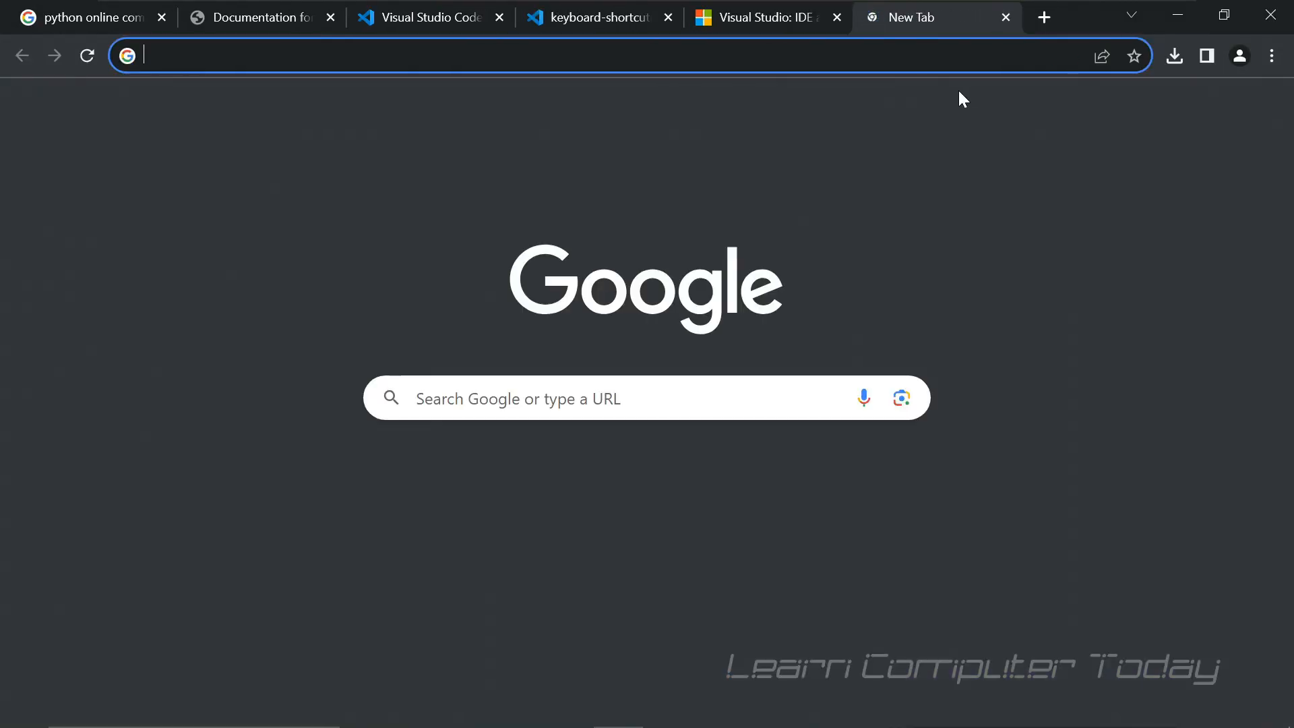
{"action": "type", "text": "who owns github?"}
{"action": "key", "text": "Return"}
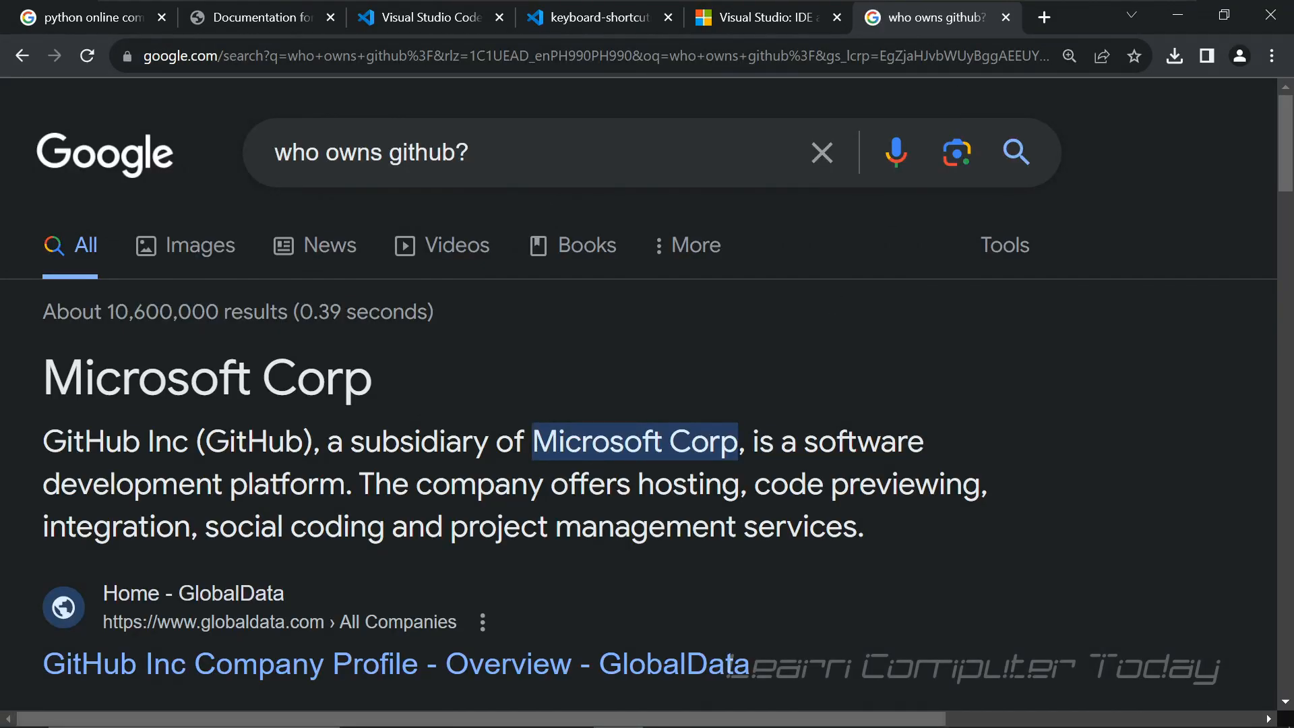
{"action": "left_click", "coordinate": [1007, 17]}
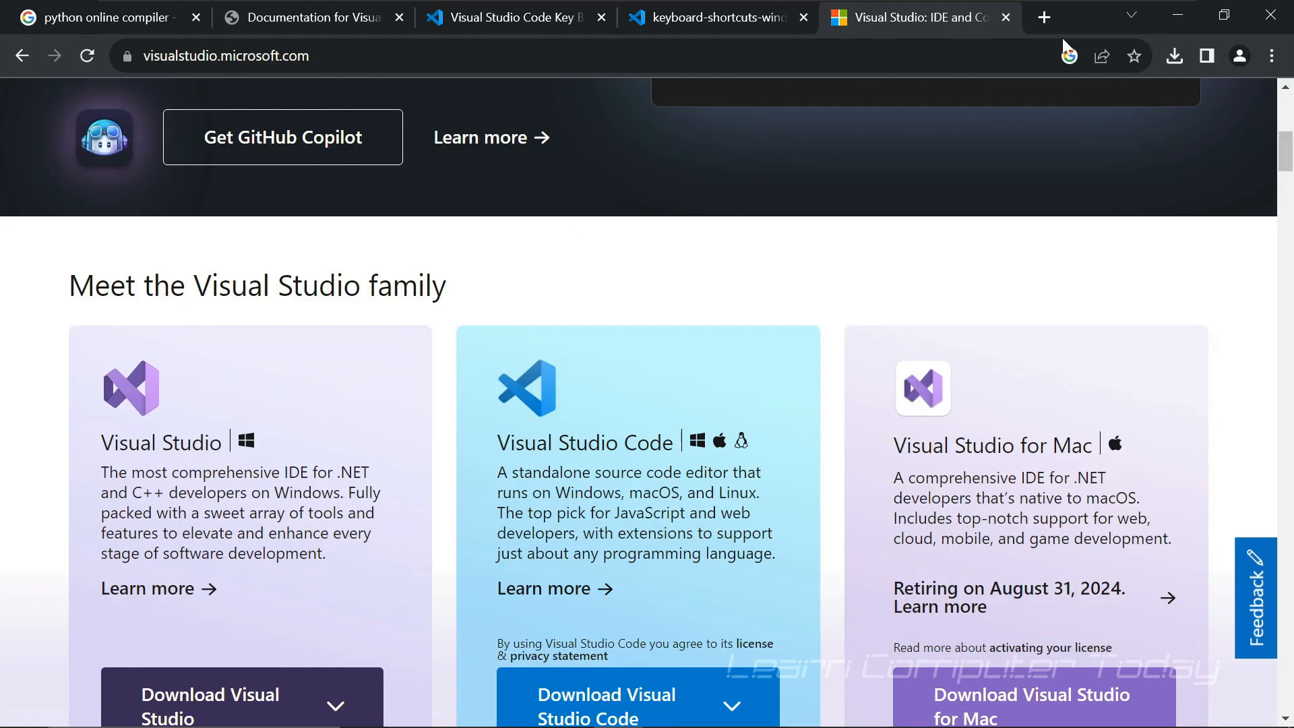
- Search Google for "top ide" in a new tab and expand the full list of integrated development environment software
{"action": "left_click", "coordinate": [1045, 16]}
{"action": "type", "text": "top "}
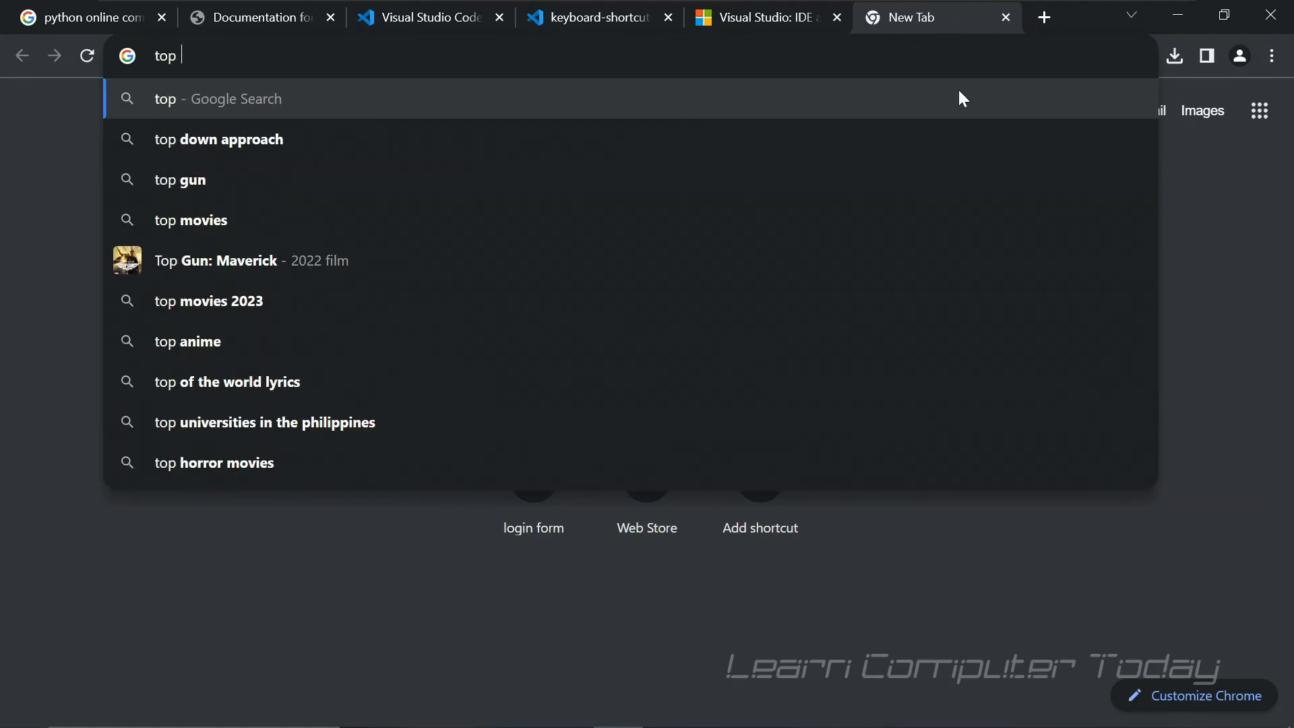
{"action": "type", "text": "ide"}
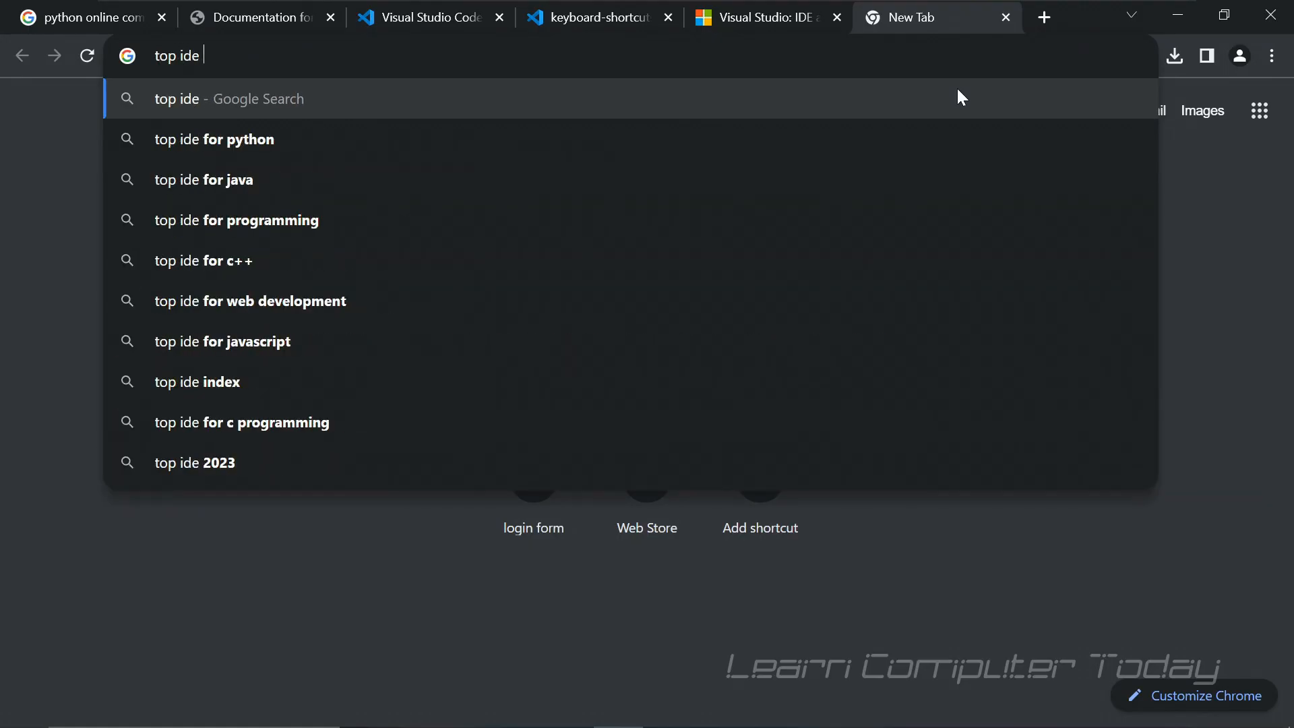
{"action": "key", "text": "Return"}
{"action": "scroll", "coordinate": [855, 250], "scroll_direction": "down", "scroll_amount": 3}
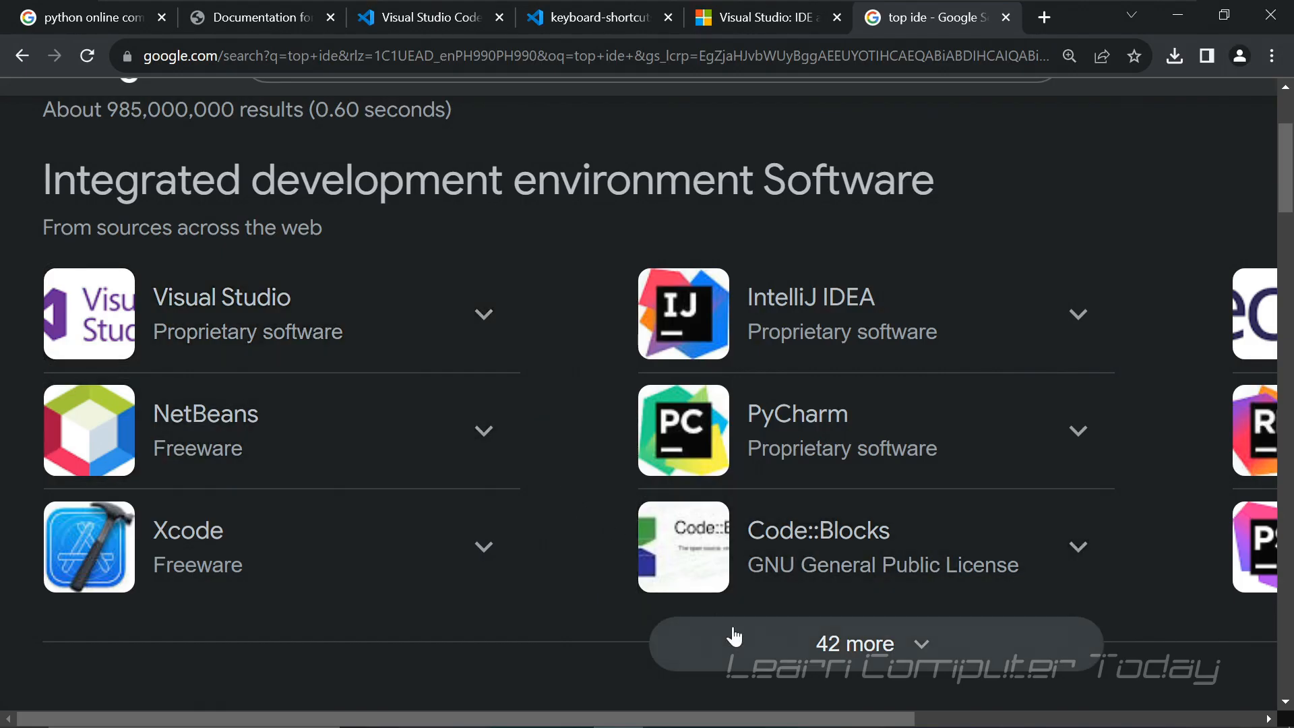
{"action": "left_click", "coordinate": [822, 664]}
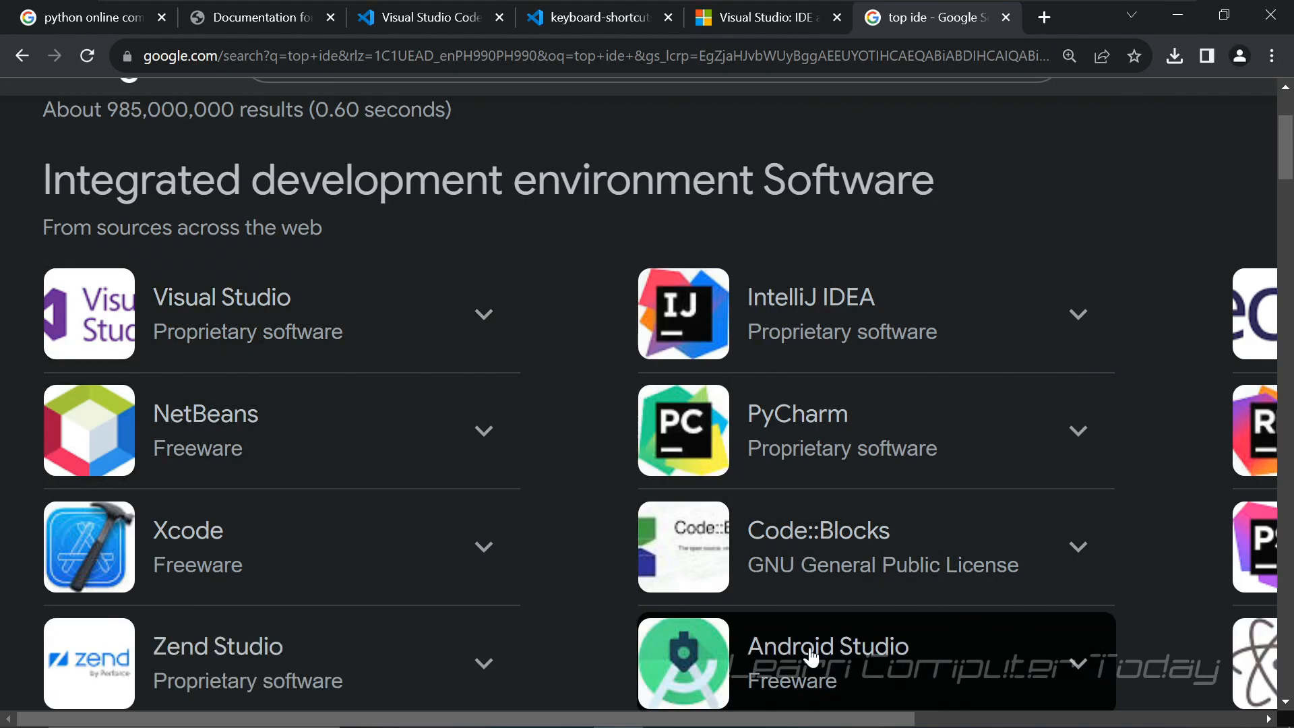
- Browse the expanded IDE list through to its last entries, comparing the programs and their licence types, and return to its beginning
{"action": "scroll", "coordinate": [600, 543], "scroll_direction": "down", "scroll_amount": 5}
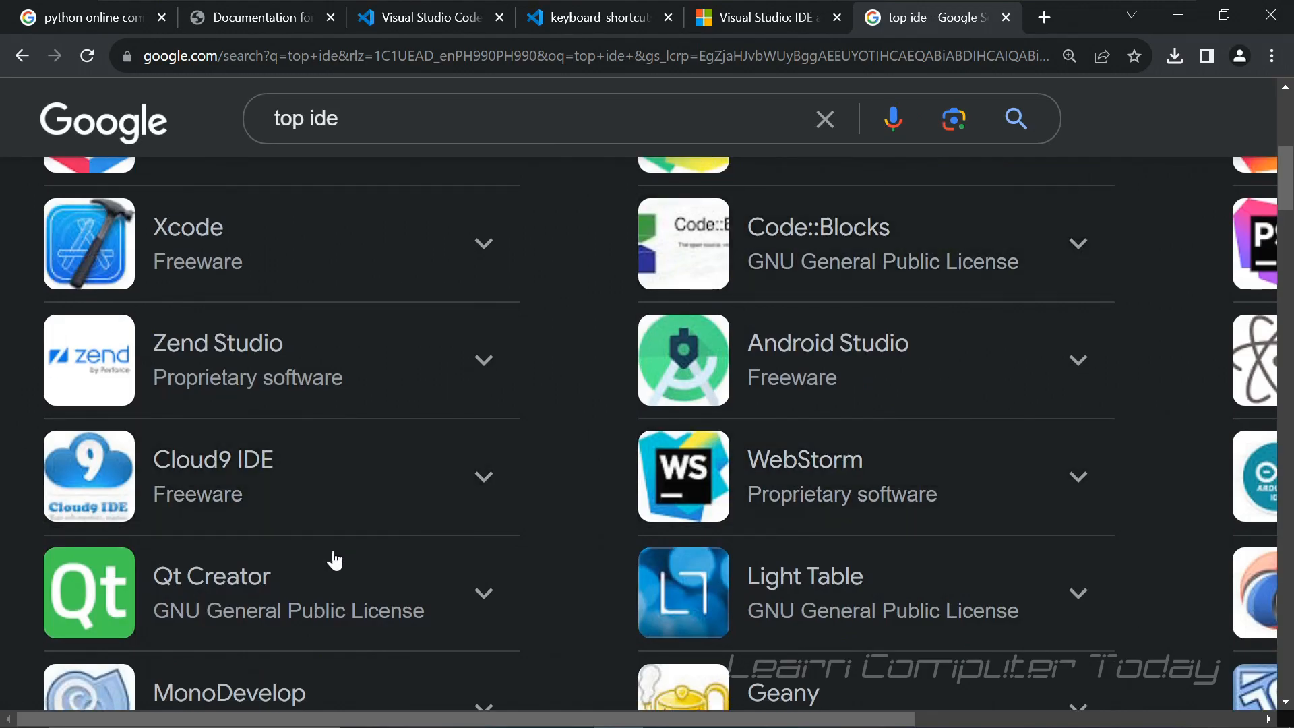
{"action": "scroll", "coordinate": [718, 574], "scroll_direction": "up", "scroll_amount": 3}
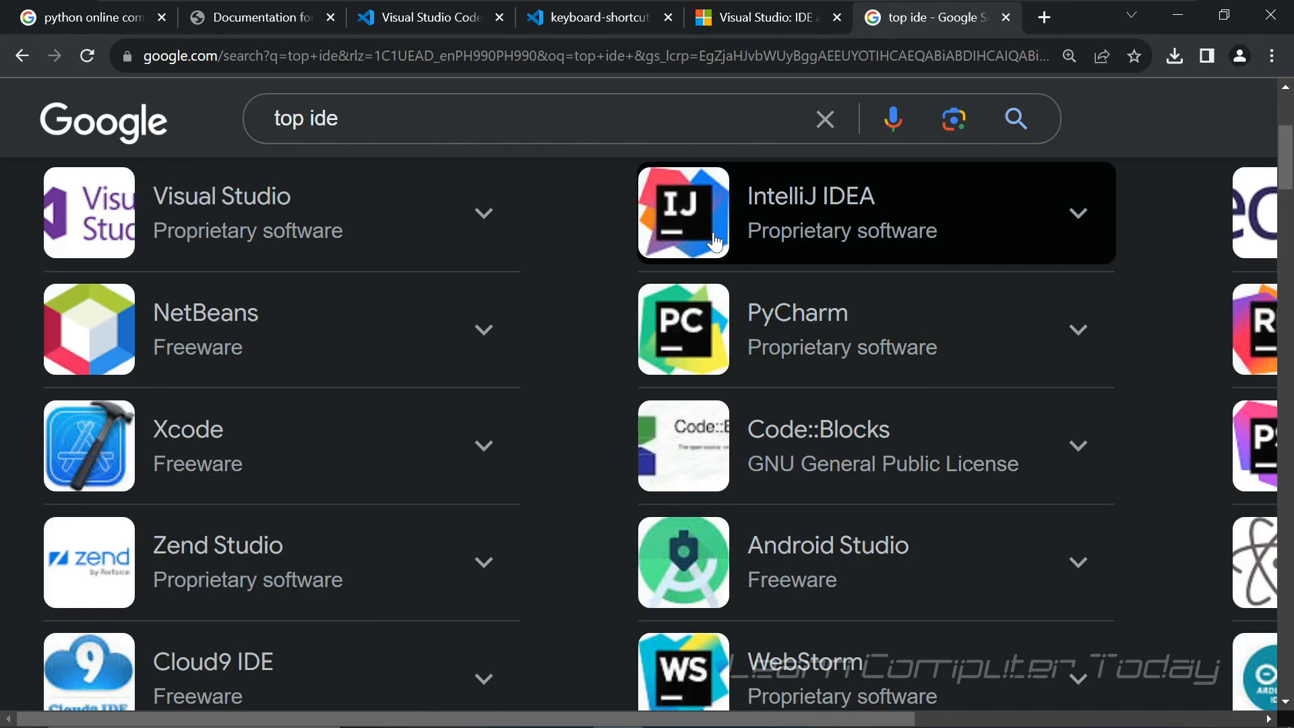
{"action": "scroll", "coordinate": [696, 332], "scroll_direction": "down", "scroll_amount": 1}
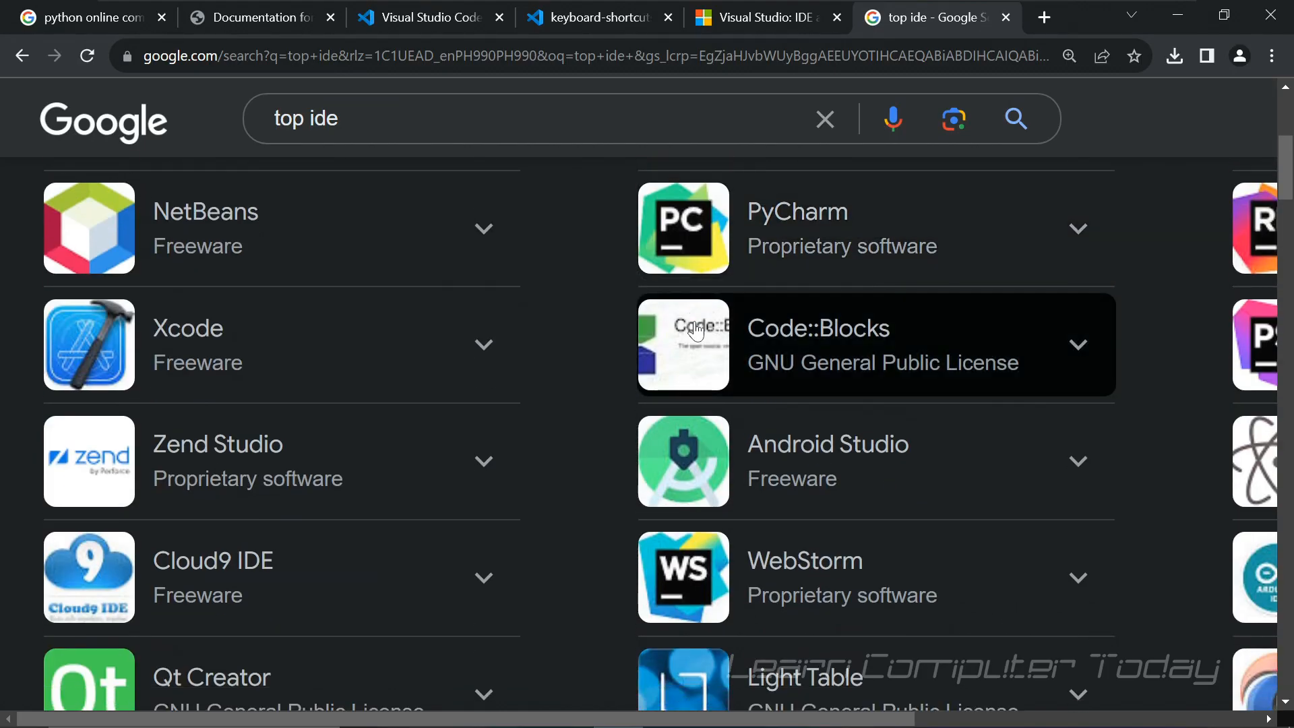
{"action": "scroll", "coordinate": [696, 330], "scroll_direction": "down", "scroll_amount": 1}
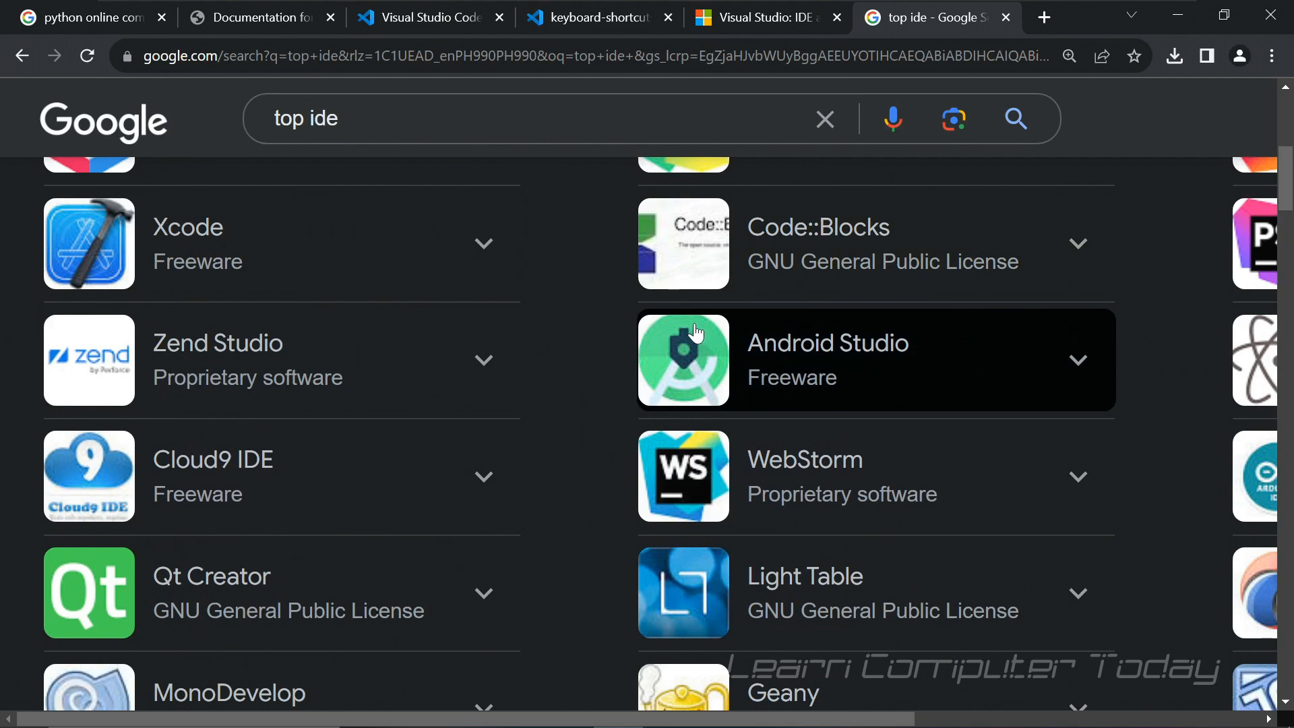
{"action": "scroll", "coordinate": [696, 330], "scroll_direction": "up", "scroll_amount": 2}
{"action": "scroll", "coordinate": [696, 330], "scroll_direction": "up", "scroll_amount": 2}
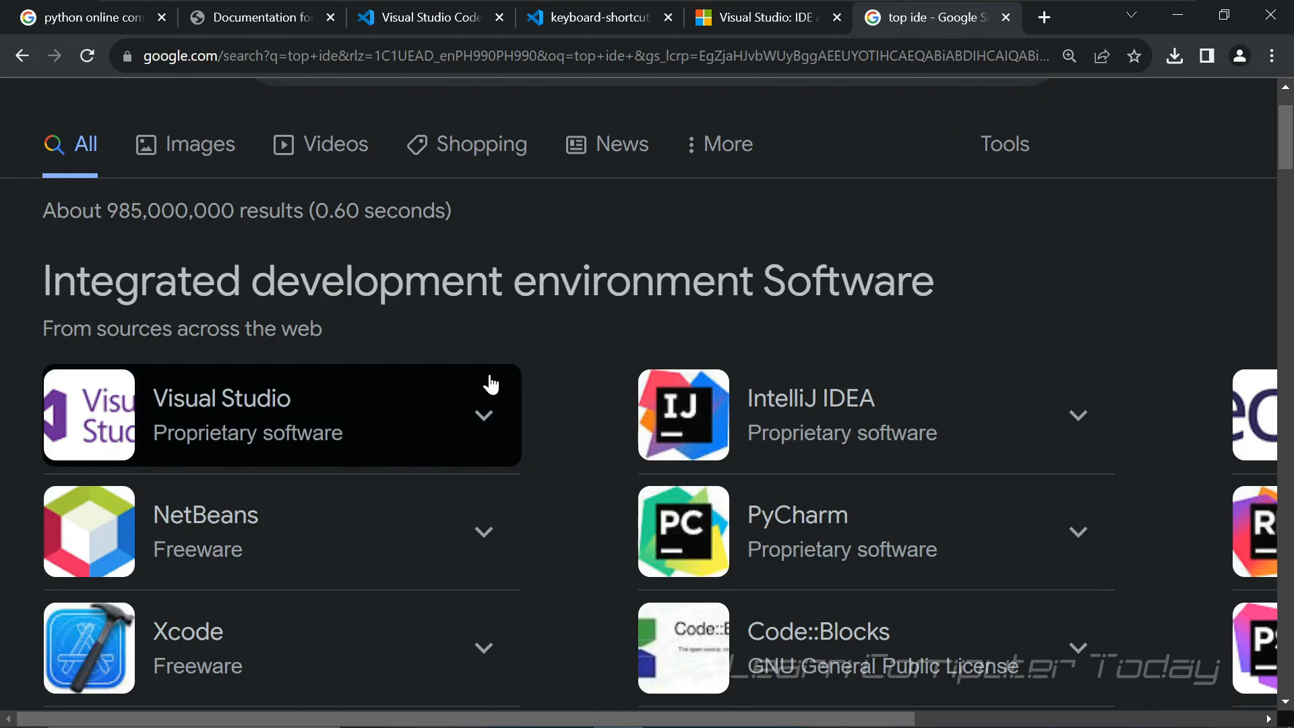
{"action": "scroll", "coordinate": [519, 518], "scroll_direction": "down", "scroll_amount": 4}
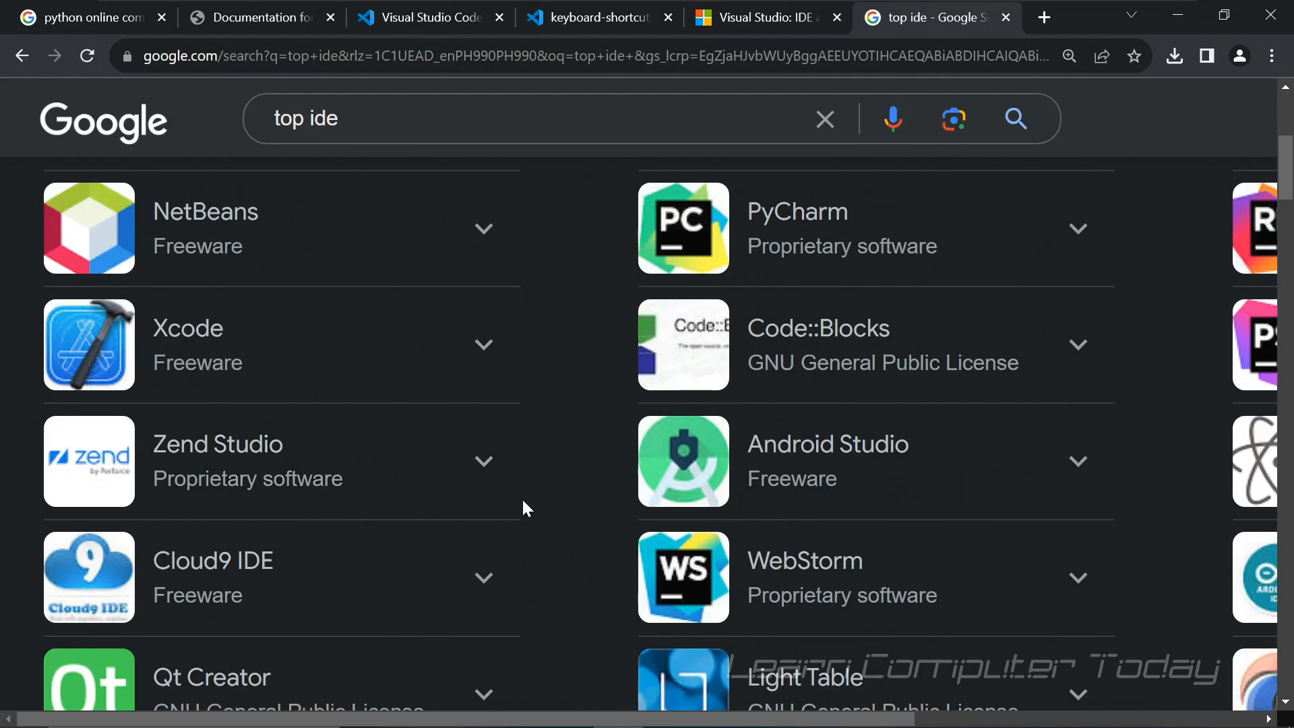
{"action": "scroll", "coordinate": [523, 502], "scroll_direction": "down", "scroll_amount": 12}
{"action": "scroll", "coordinate": [522, 505], "scroll_direction": "down", "scroll_amount": 7}
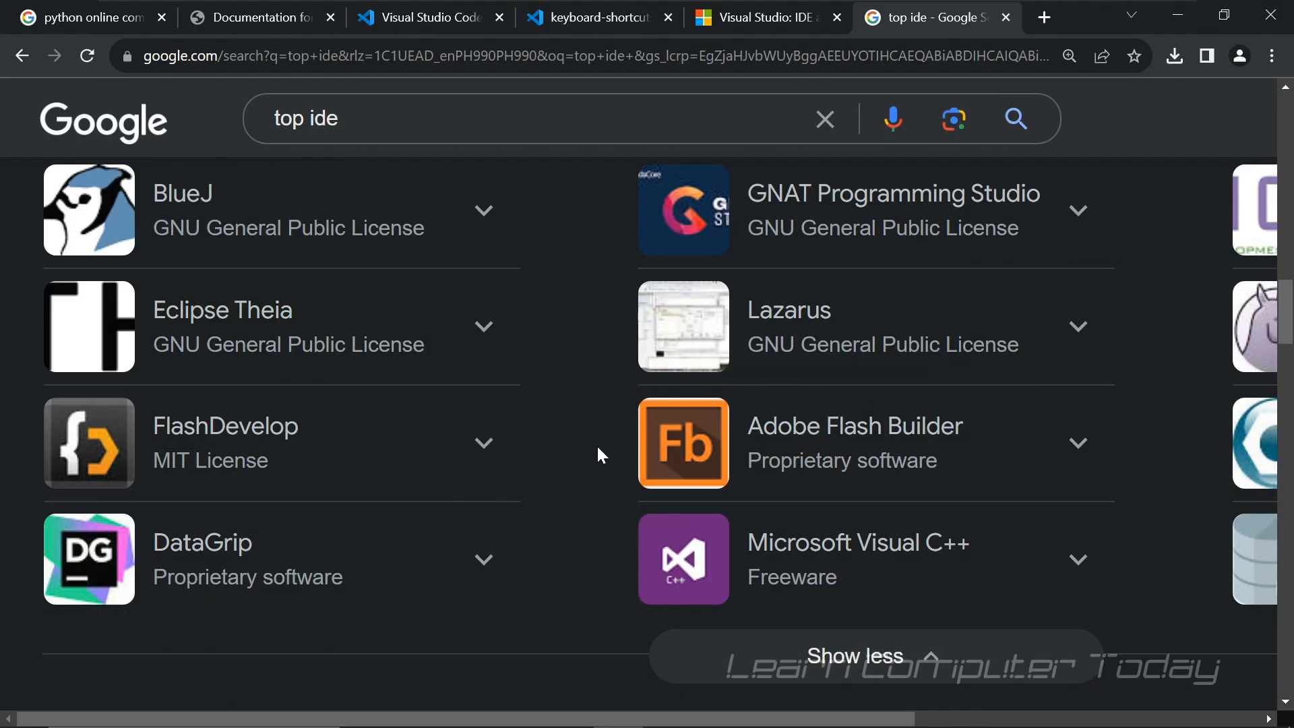
{"action": "scroll", "coordinate": [597, 455], "scroll_direction": "up", "scroll_amount": 2}
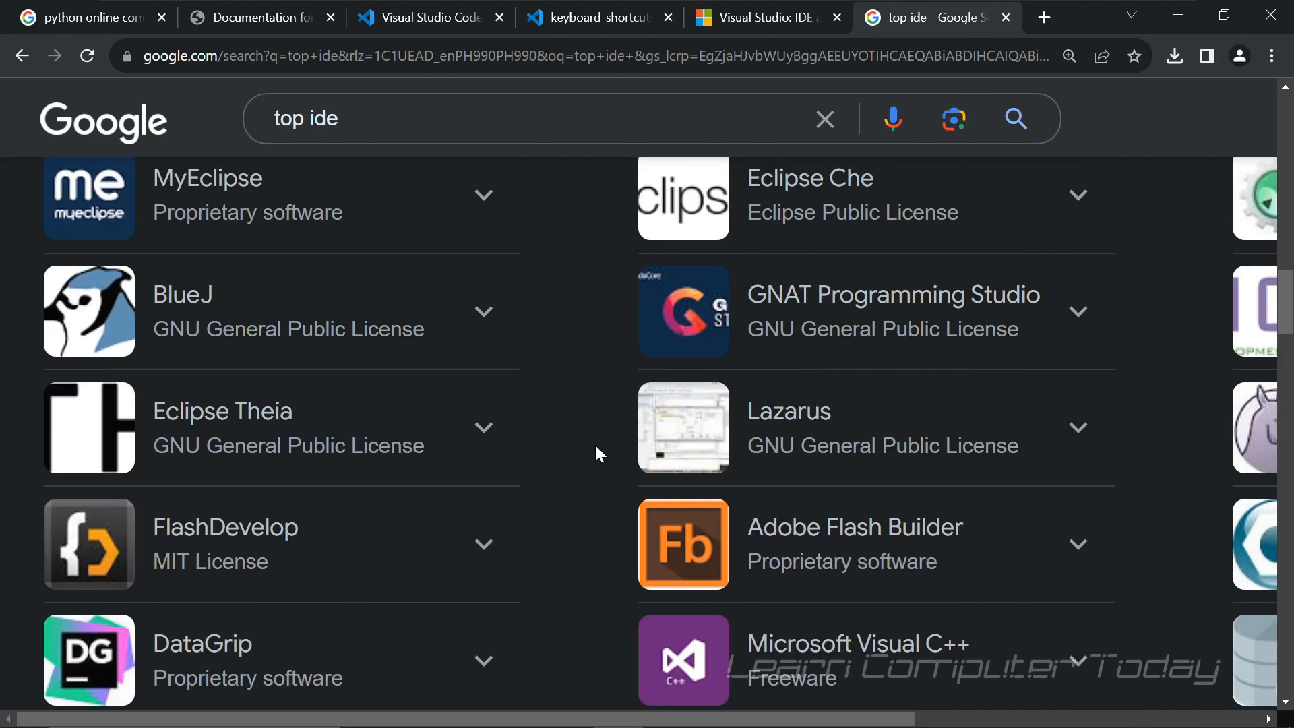
{"action": "scroll", "coordinate": [596, 453], "scroll_direction": "up", "scroll_amount": 20}
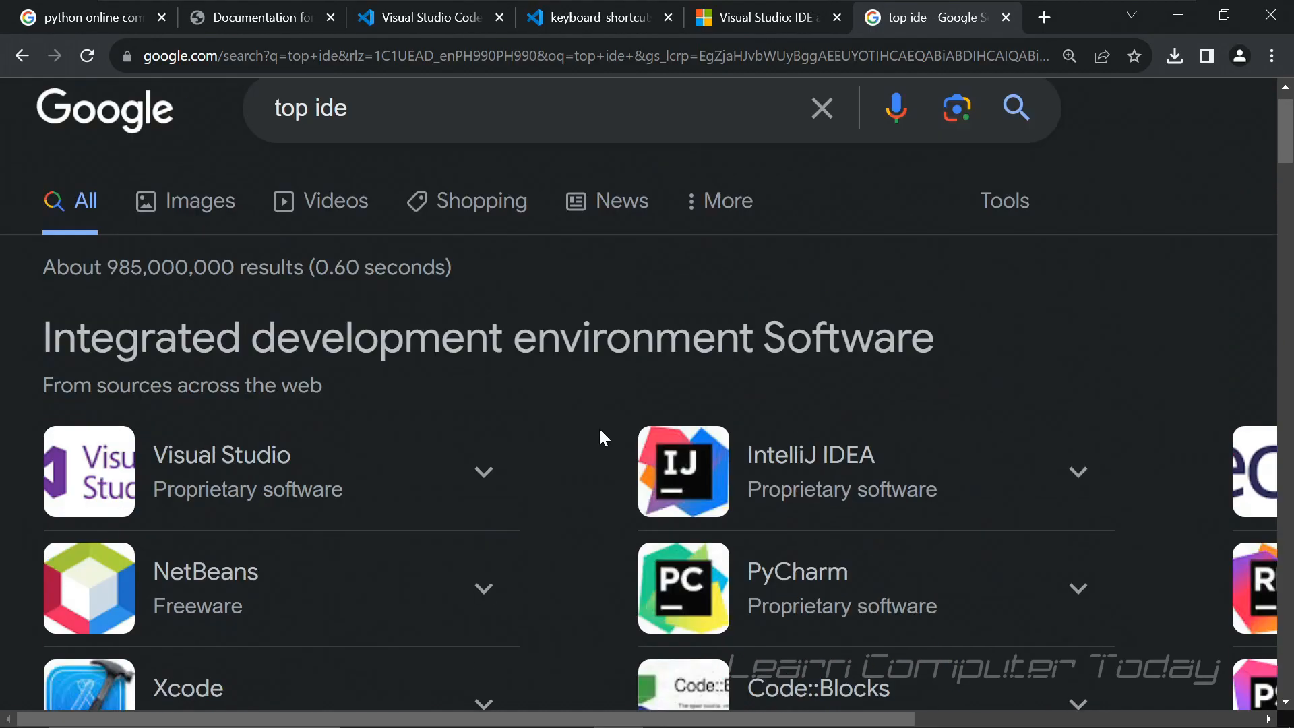
{"action": "scroll", "coordinate": [599, 436], "scroll_direction": "up", "scroll_amount": 1}
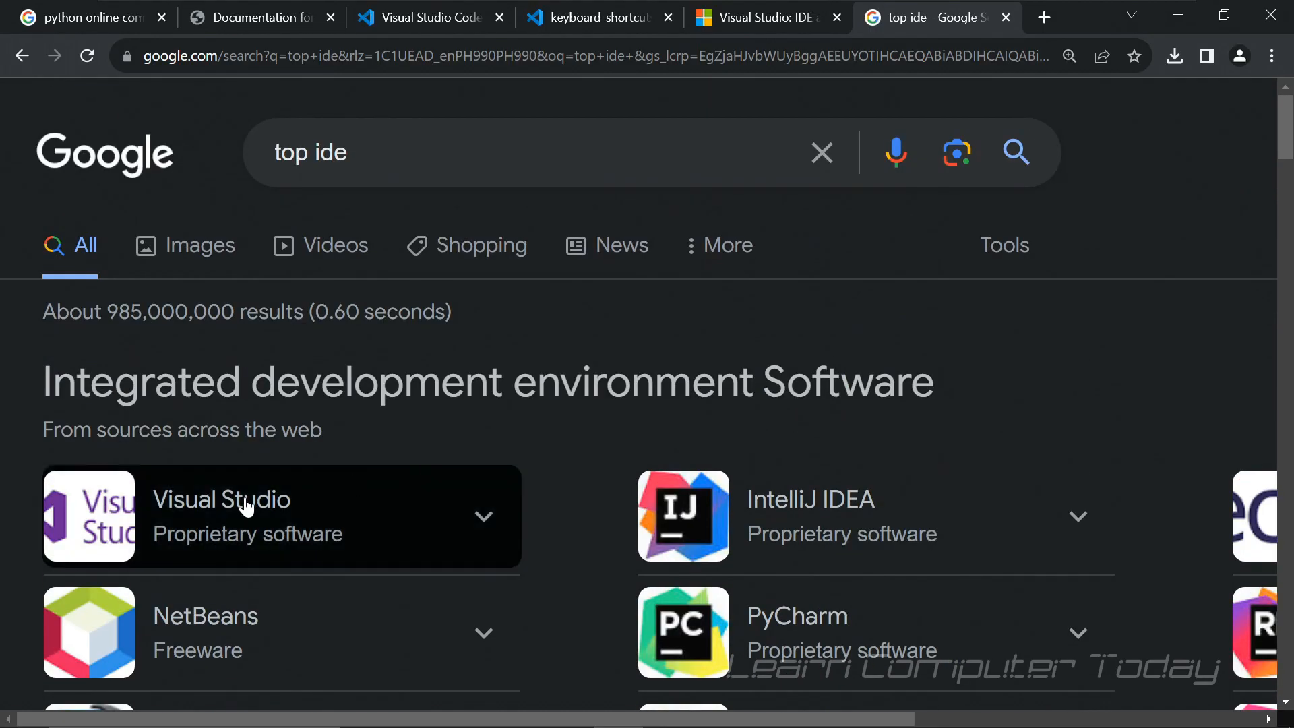